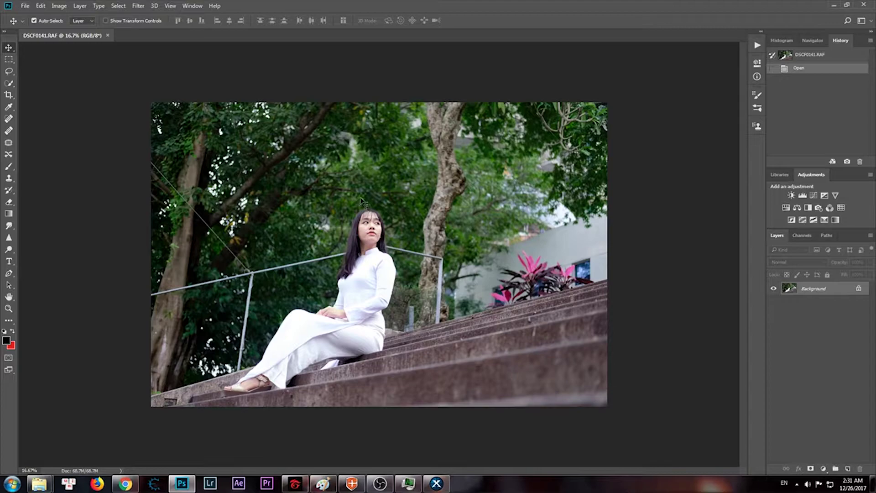
Step: Switch to the Quick Selection tool to brush a selection around the woman
left_click(9, 83)
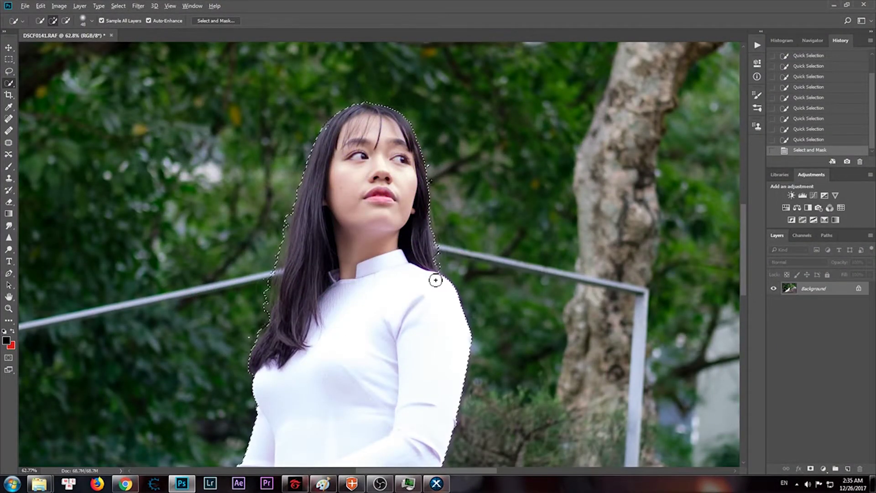
Step: Duplicate Background, then duplicate the copy, creating Background copy and Background copy 2
scroll(436, 279, "down", 4)
scroll(333, 282, "up", 2)
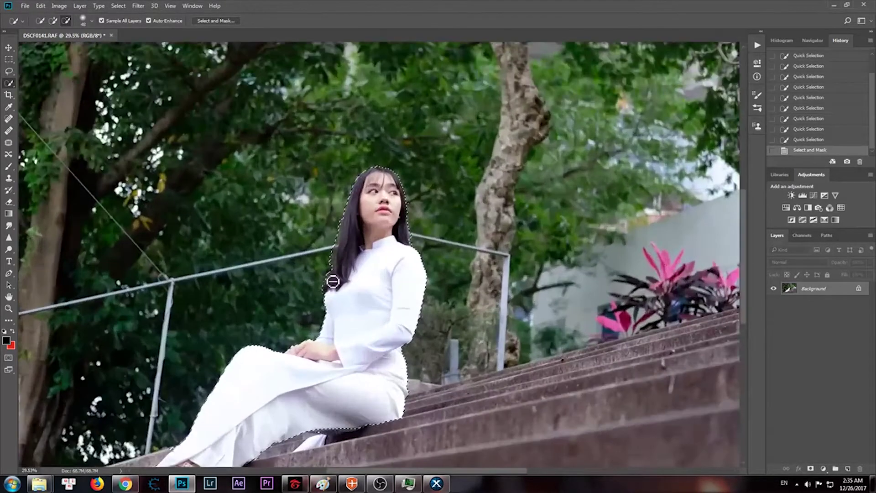
right_click(824, 290)
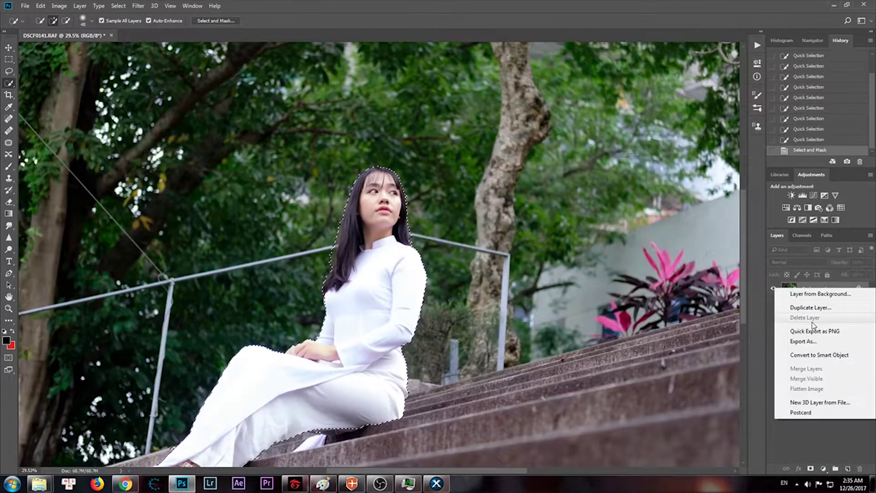
left_click(815, 308)
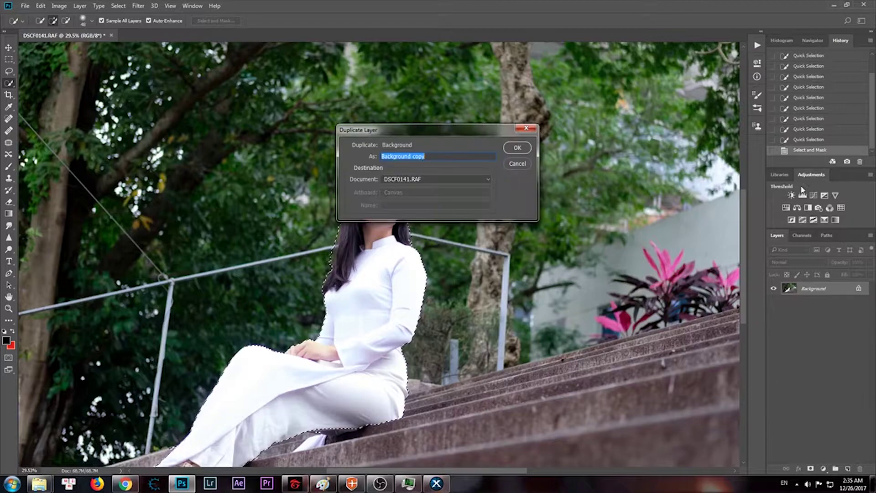
left_click(516, 148)
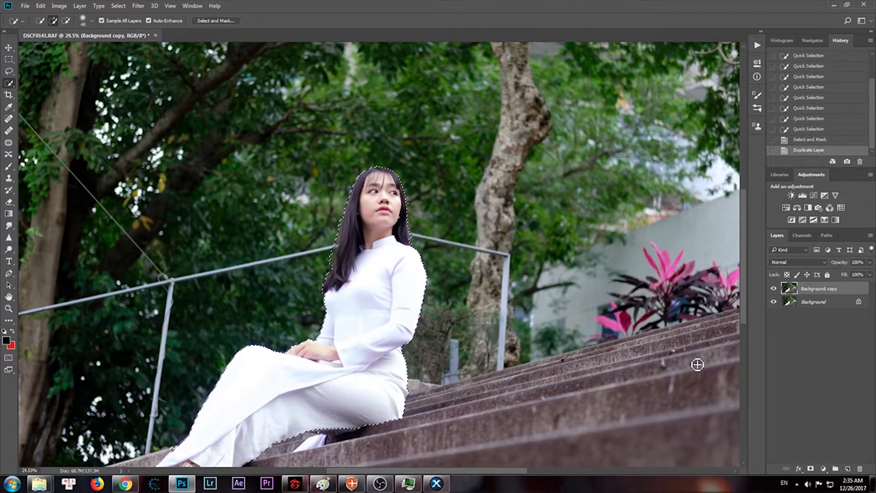
right_click(817, 294)
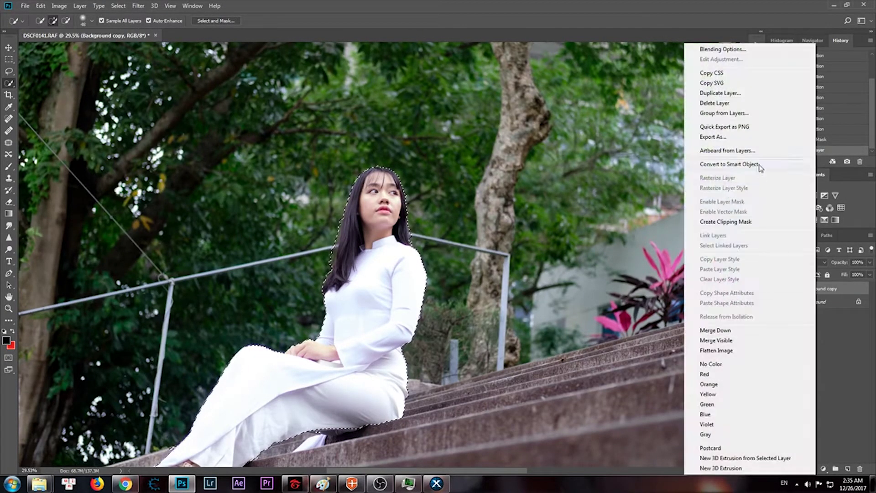
left_click(730, 93)
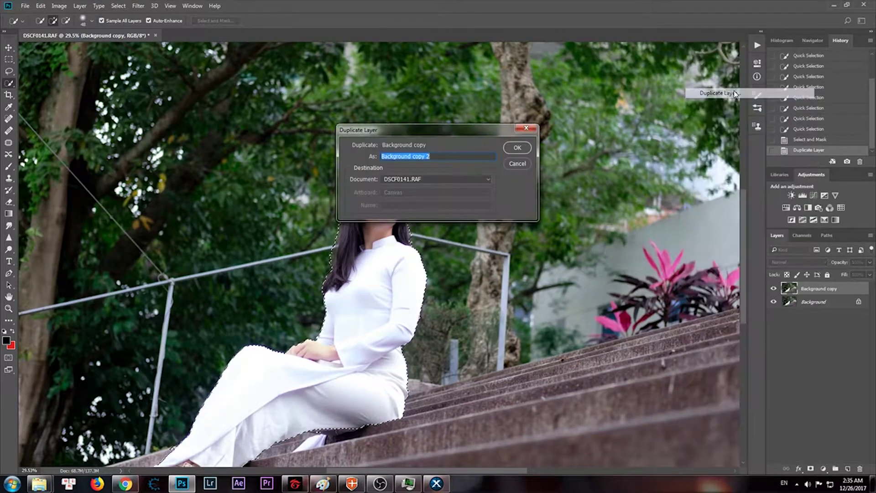
left_click(511, 152)
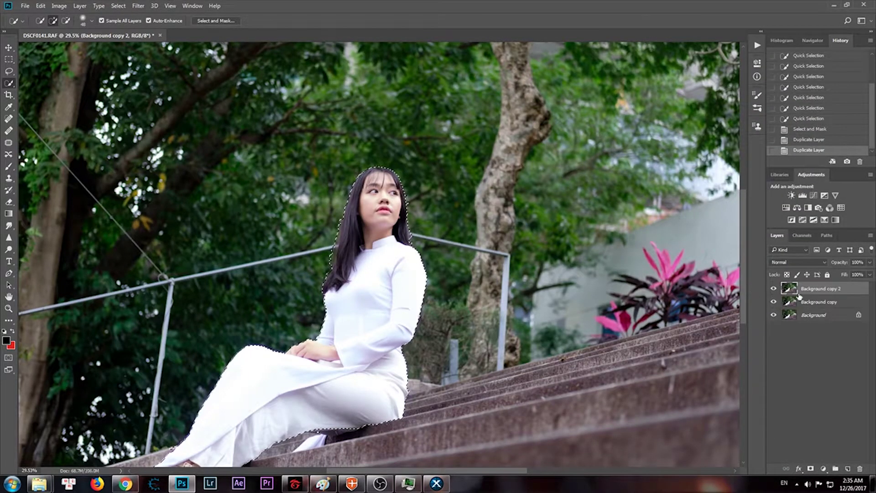
Step: Mask Background copy 2 to the selected woman and duplicate its mask channel
left_click(811, 469)
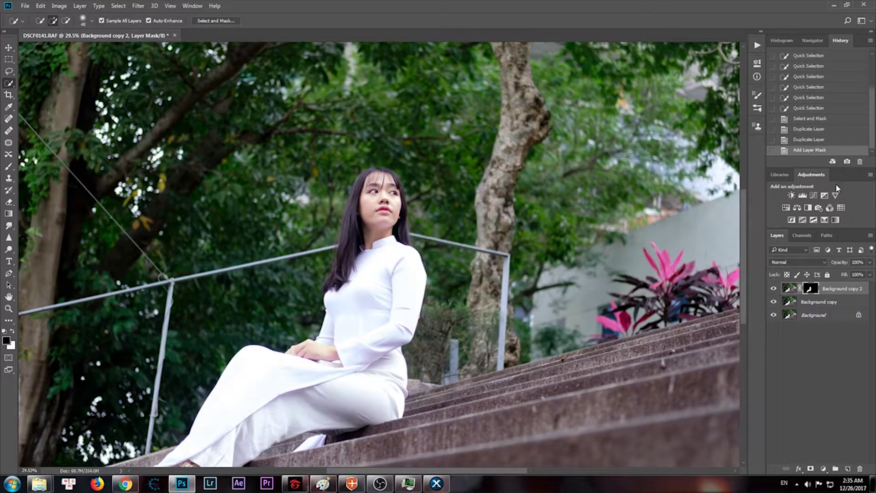
left_click(802, 236)
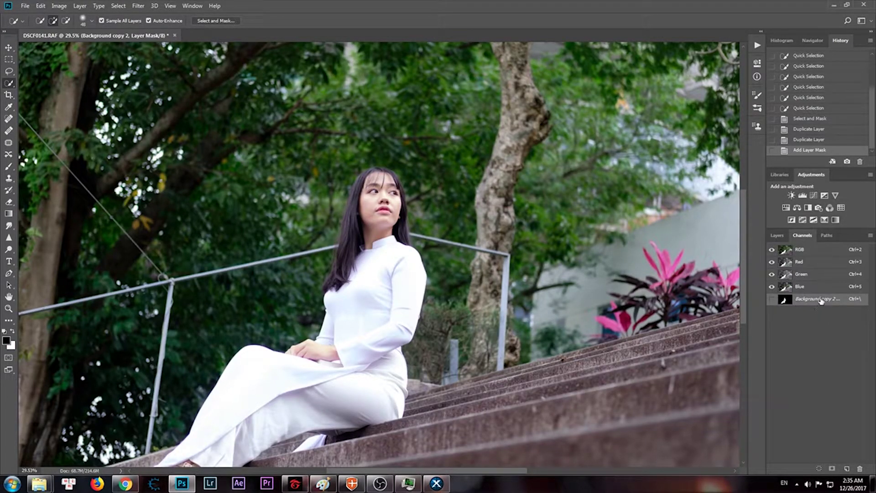
left_click_drag(821, 299, 837, 322)
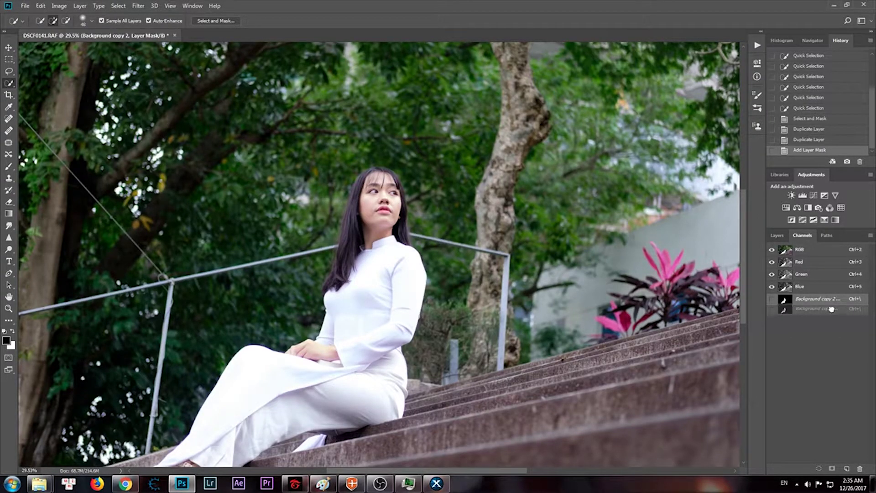
mouse_move(836, 322)
left_mouse_down()
mouse_move(820, 300)
mouse_move(848, 468)
left_mouse_up()
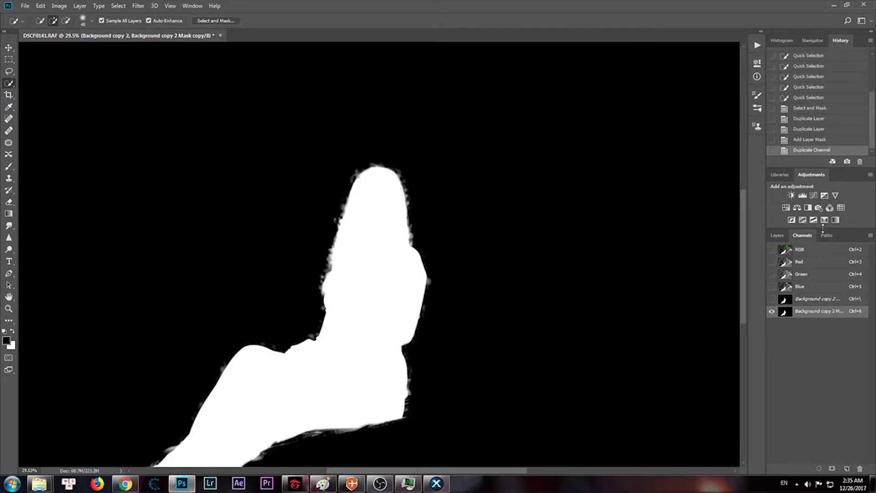
Step: Select the Background copy layer and fit the whole photo in the window
left_click(783, 234)
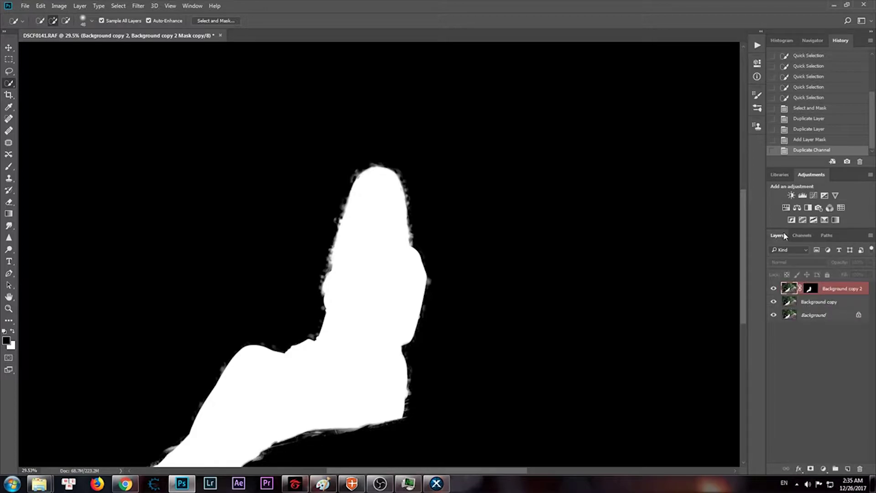
left_click(817, 302)
key("ctrl+0")
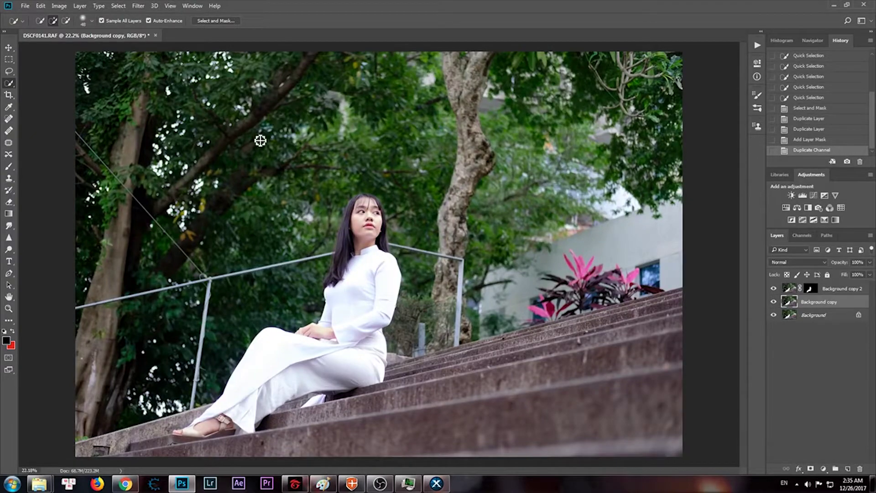
Step: Apply Lens Blur to Background copy, using the inverted mask copy as depth map
left_click(139, 5)
mouse_move(143, 106)
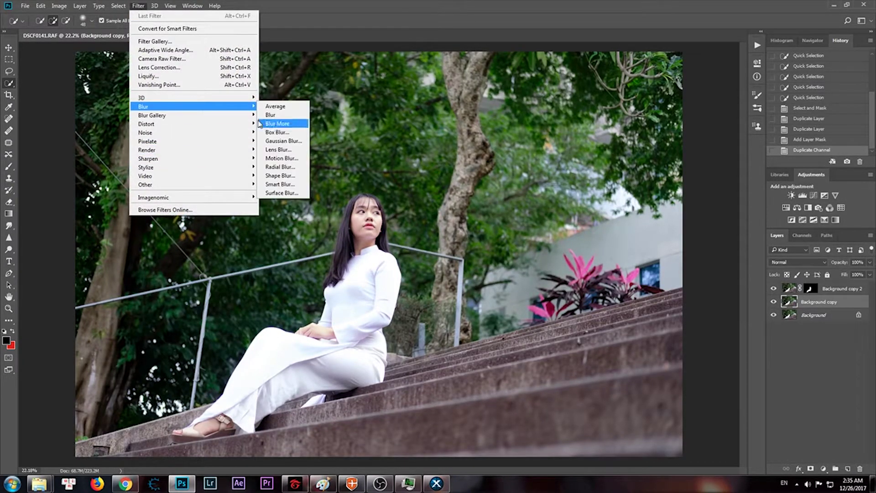
left_click(274, 151)
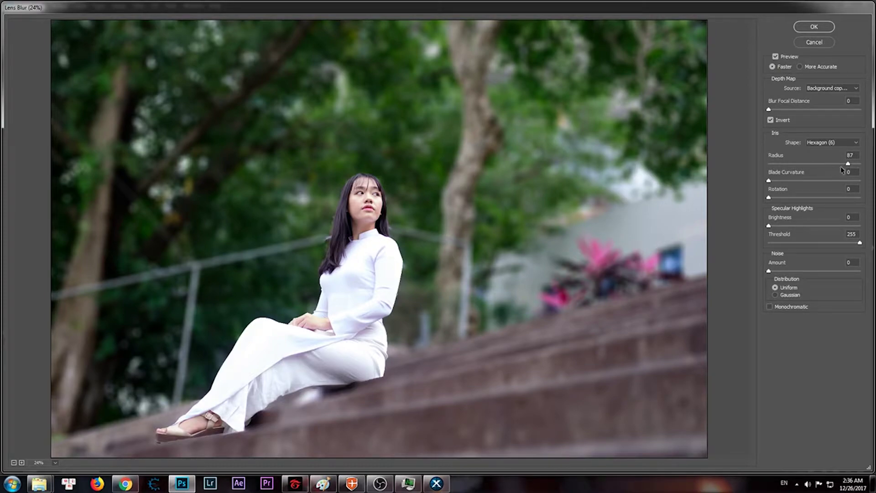
left_click(816, 29)
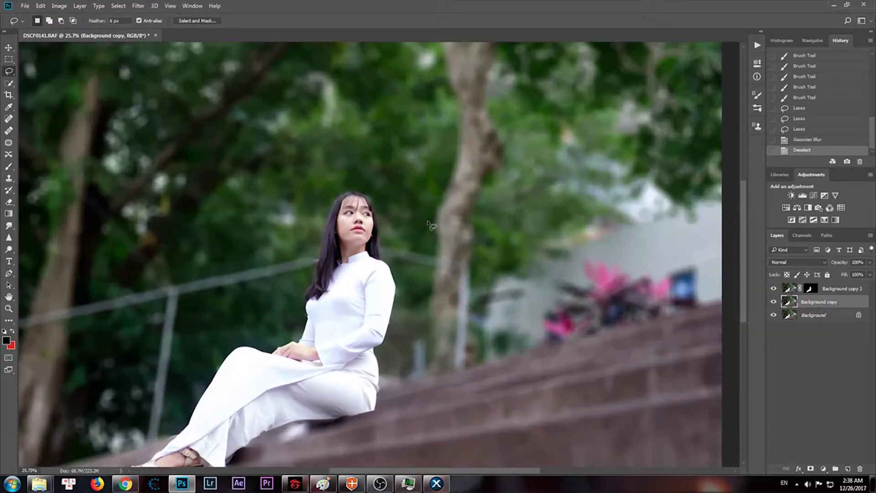
Step: Zoom in on the face and apply Background copy 2's layer mask permanently
scroll(395, 310, "up", 2)
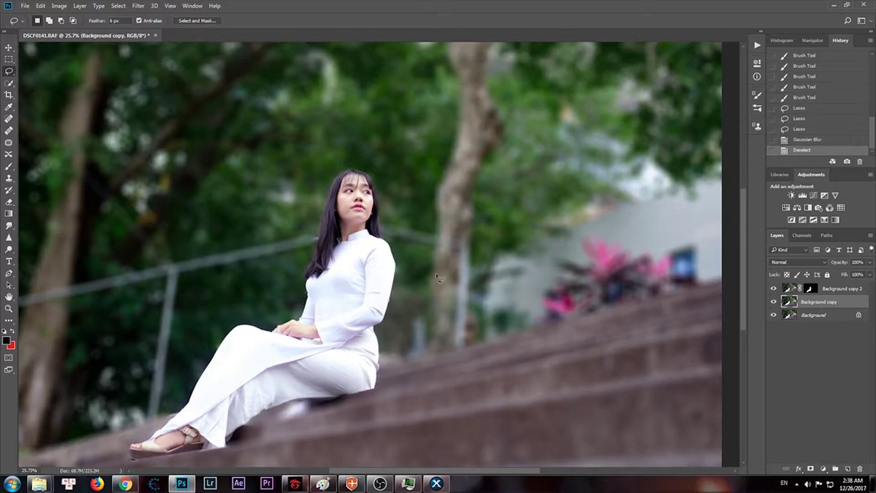
scroll(395, 311, "up", 1)
scroll(396, 310, "up", 3)
scroll(395, 311, "up", 2)
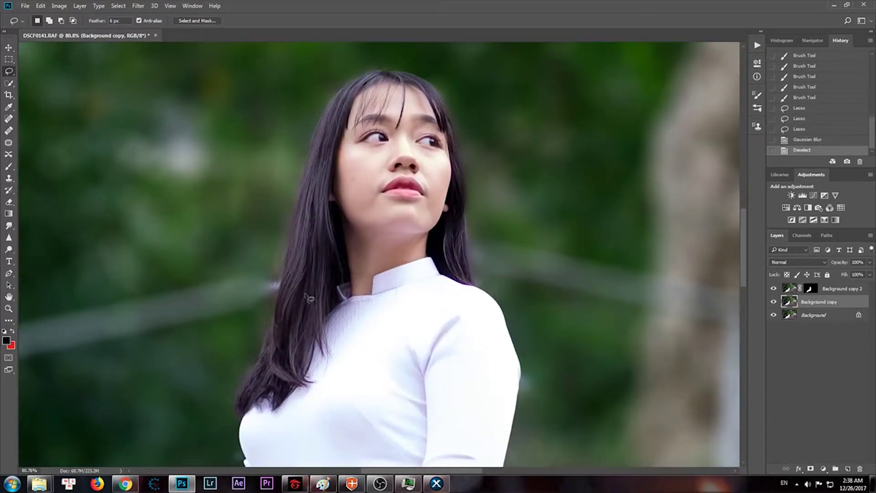
scroll(279, 291, "down", 1)
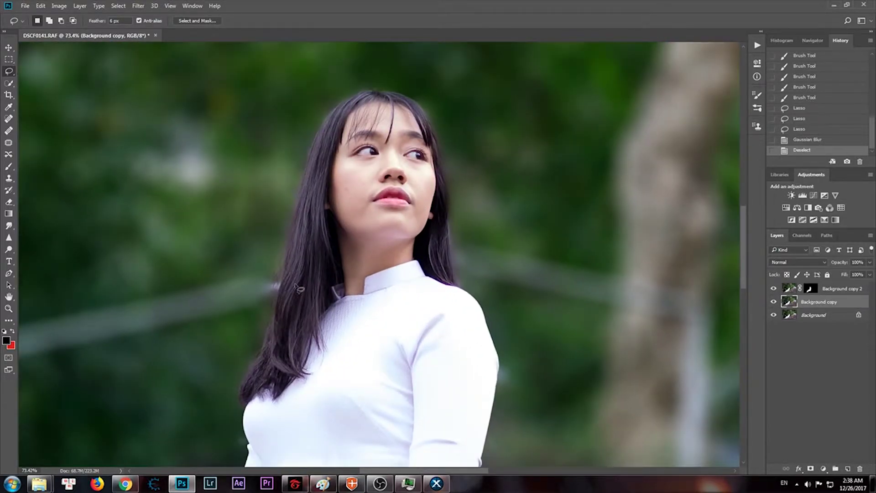
scroll(439, 316, "up", 1)
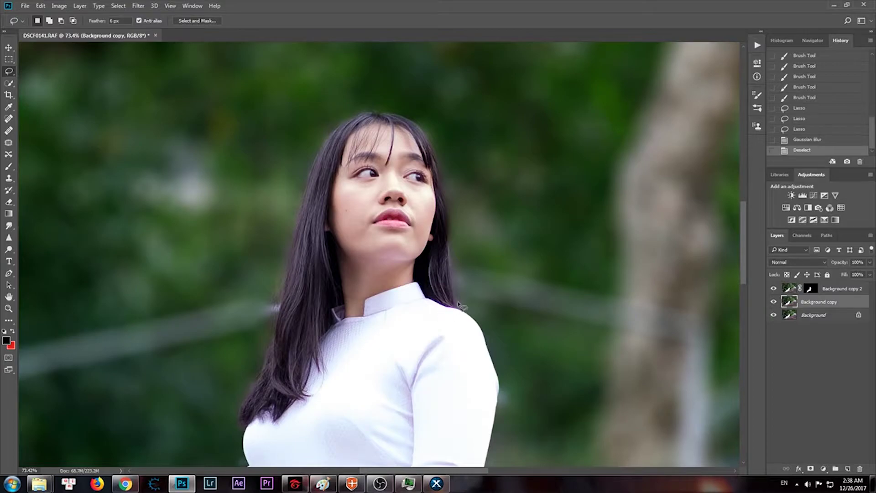
scroll(325, 286, "up", 1)
scroll(321, 273, "up", 1)
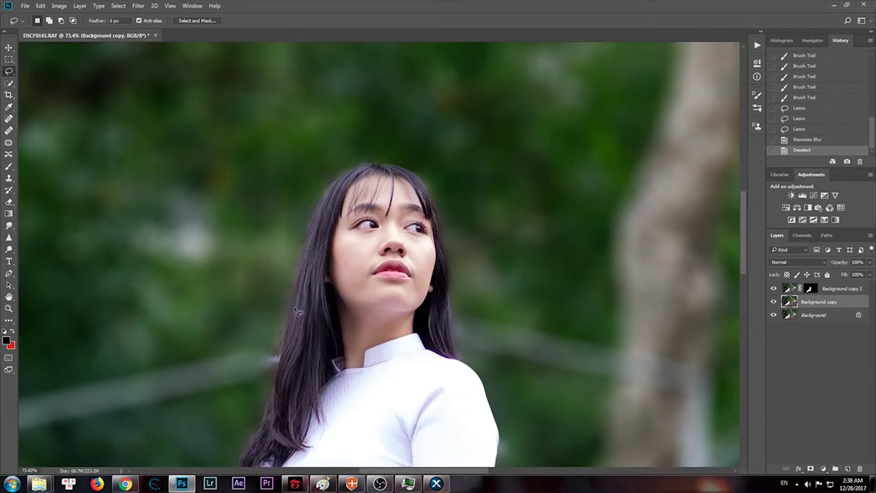
scroll(263, 363, "down", 1)
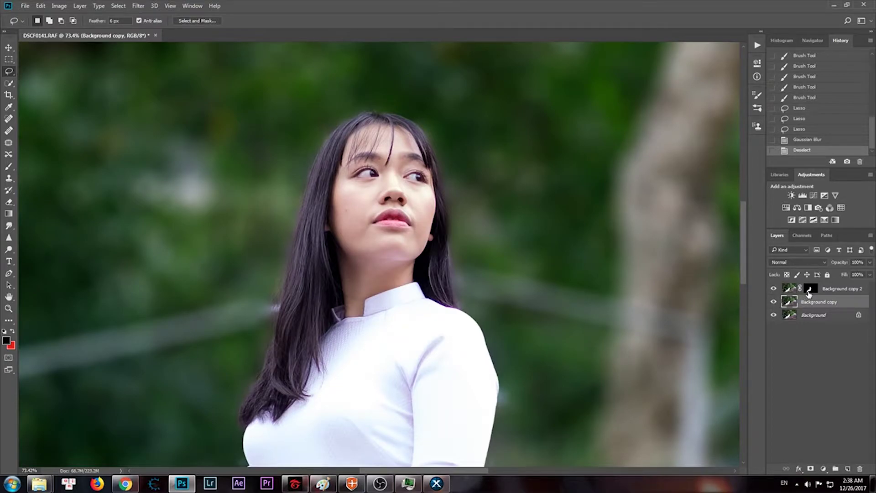
right_click(808, 294)
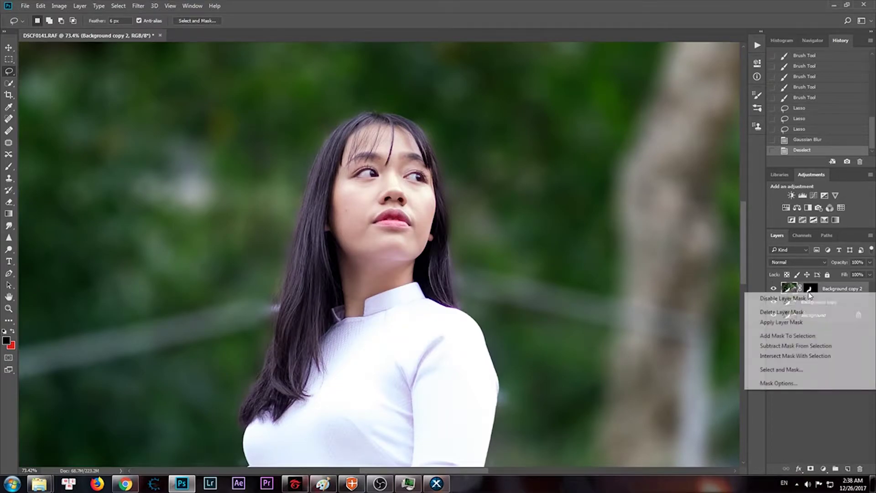
left_click(802, 322)
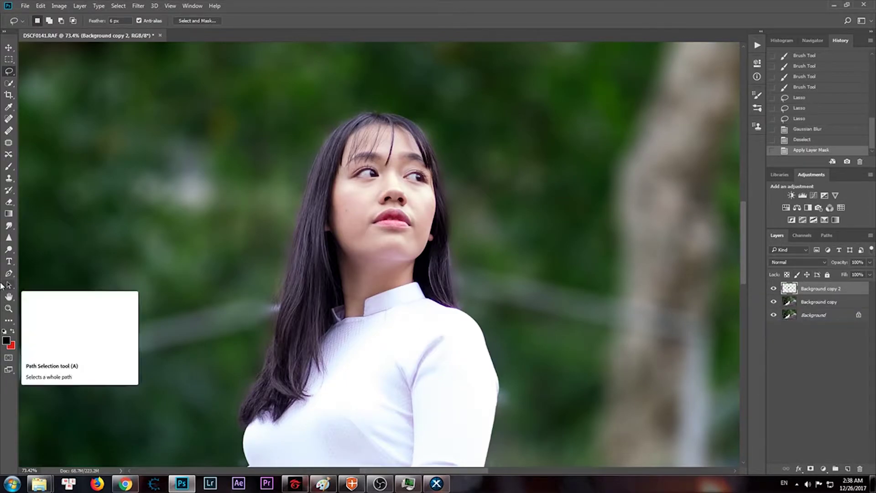
Step: Select the Smudge tool and lower its Strength to about 49%
left_click(7, 231)
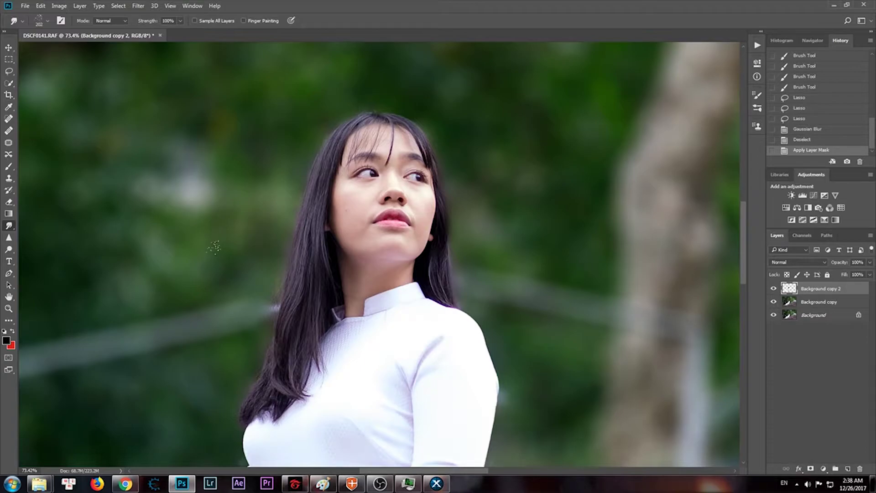
left_click(182, 22)
left_click_drag(164, 35, 162, 35)
left_click(324, 9)
Step: Smudge stray hair strands around the head and shoulders into the blurred background
scroll(214, 397, "up", 3)
scroll(215, 397, "up", 2)
mouse_move(316, 288)
left_mouse_down()
mouse_move(294, 286)
mouse_move(319, 292)
left_mouse_up()
scroll(274, 301, "down", 3)
mouse_move(238, 319)
left_mouse_down()
mouse_move(261, 309)
mouse_move(254, 274)
left_mouse_up()
scroll(371, 200, "up", 5)
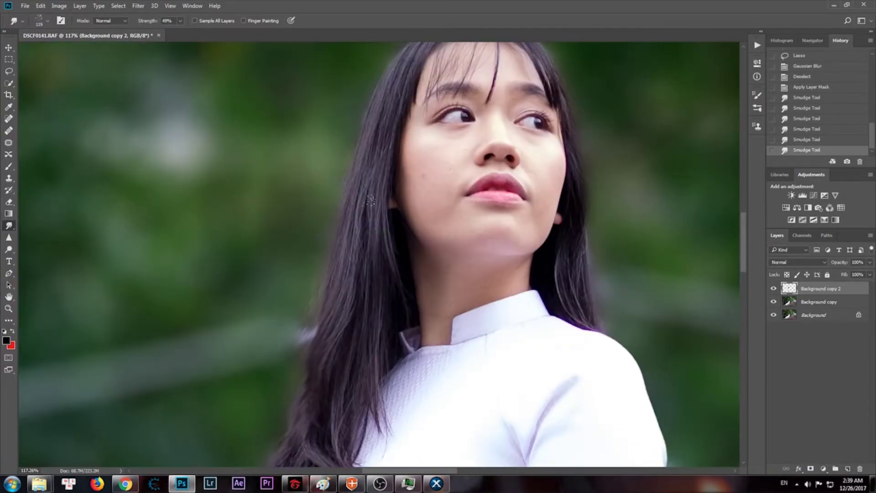
scroll(371, 200, "up", 2)
left_click_drag(561, 180, 571, 170)
right_click(594, 194)
key("Escape")
left_click_drag(566, 179, 573, 168)
scroll(571, 173, "up", 2)
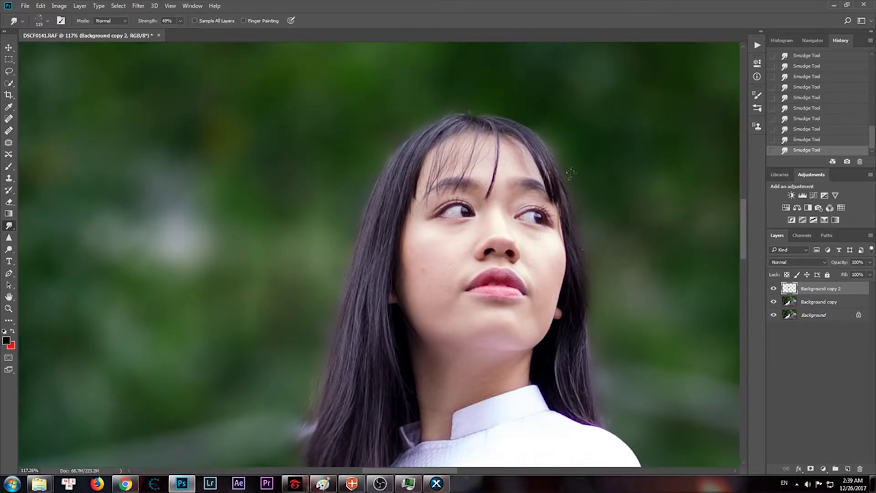
scroll(588, 283, "down", 1)
scroll(587, 281, "down", 2)
scroll(582, 276, "up", 4)
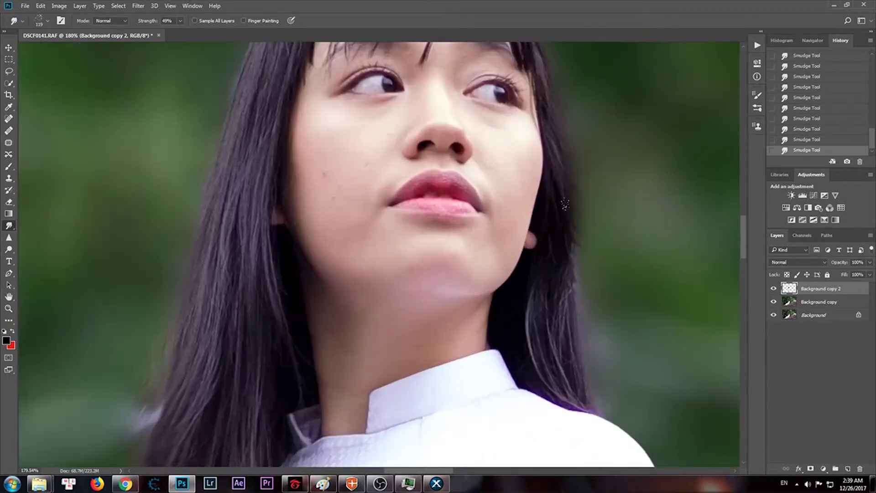
scroll(585, 347, "down", 4)
scroll(456, 191, "up", 3)
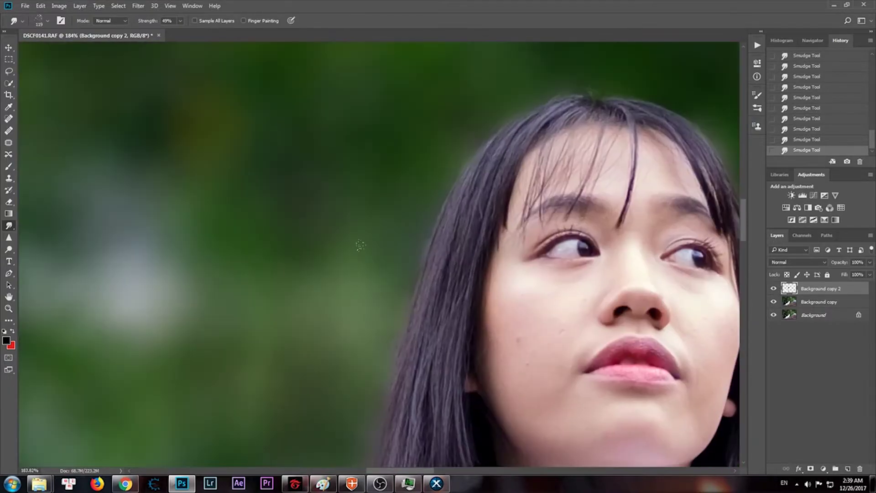
scroll(406, 139, "up", 2)
scroll(405, 139, "down", 2)
scroll(405, 146, "down", 3)
scroll(404, 253, "up", 3)
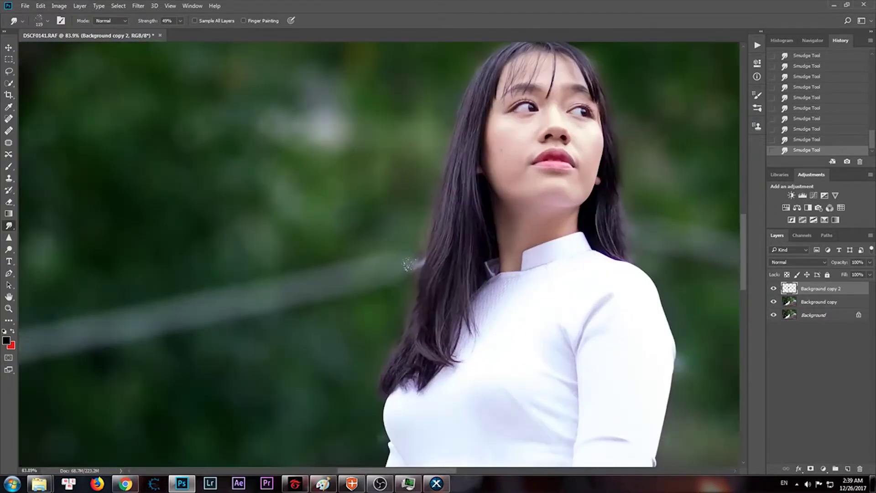
scroll(404, 253, "up", 2)
scroll(319, 285, "up", 1)
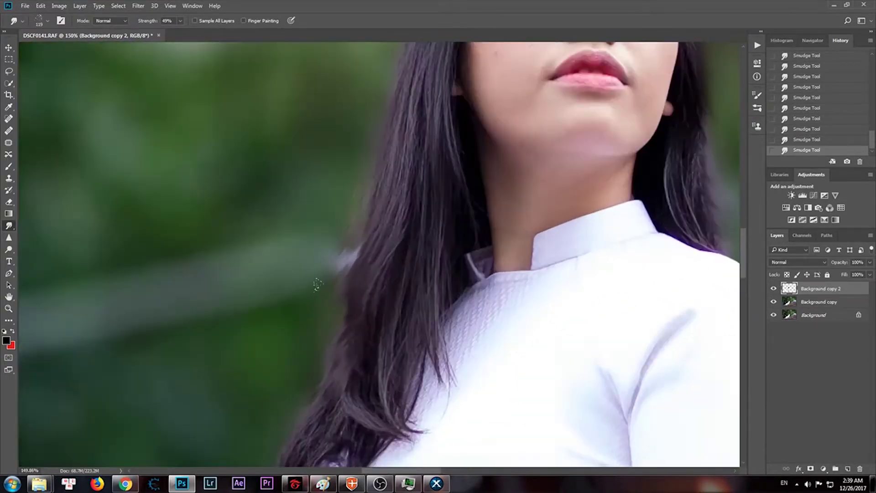
scroll(225, 332, "down", 4)
scroll(373, 269, "up", 1)
scroll(373, 269, "up", 1)
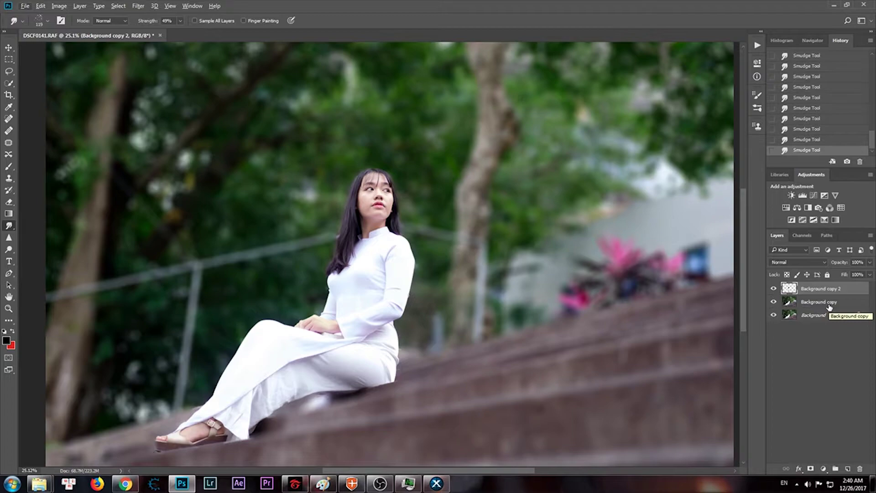
Step: Add a layer mask to Background copy and set a brush of about 1165 px
left_click(830, 307)
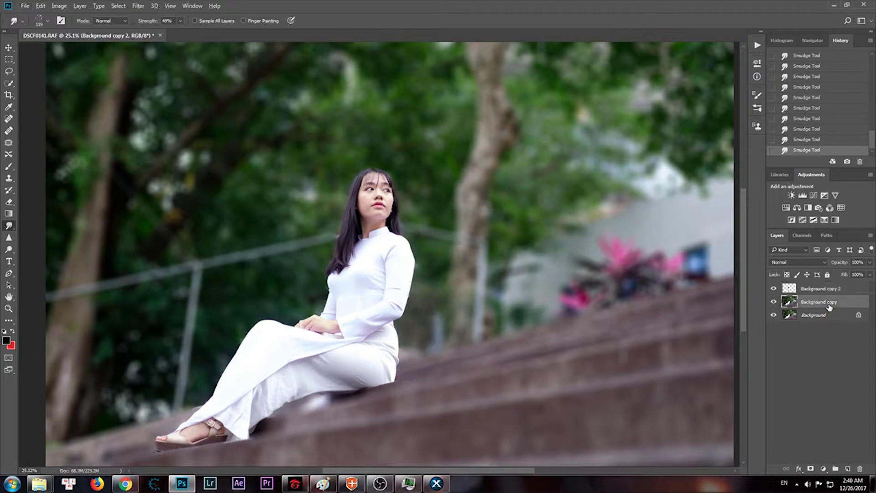
left_click(811, 468)
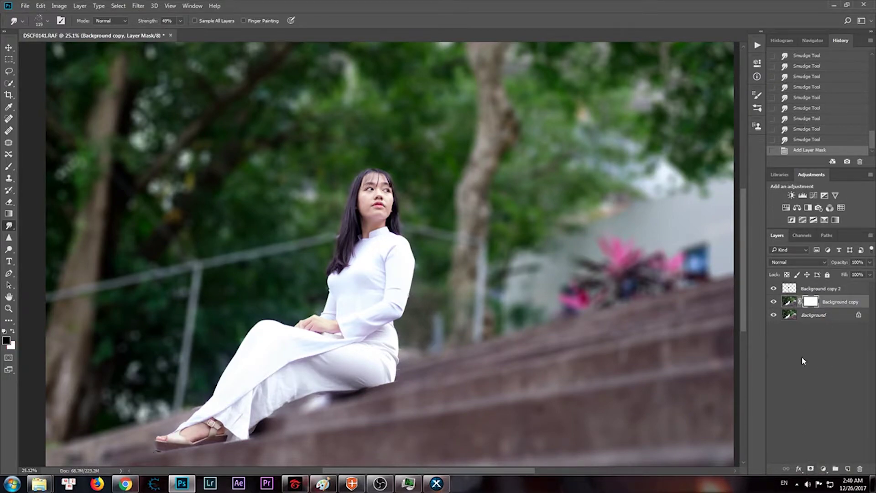
key("b")
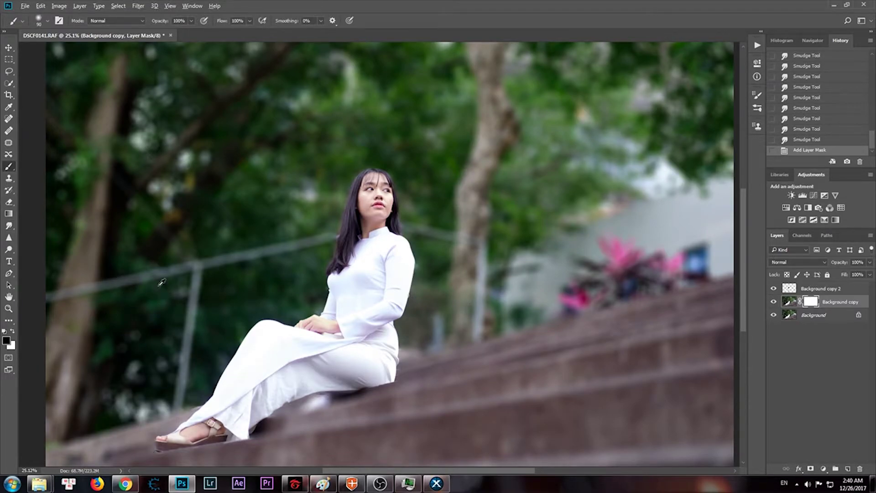
left_click_drag(162, 282, 257, 283)
scroll(218, 244, "down", 3)
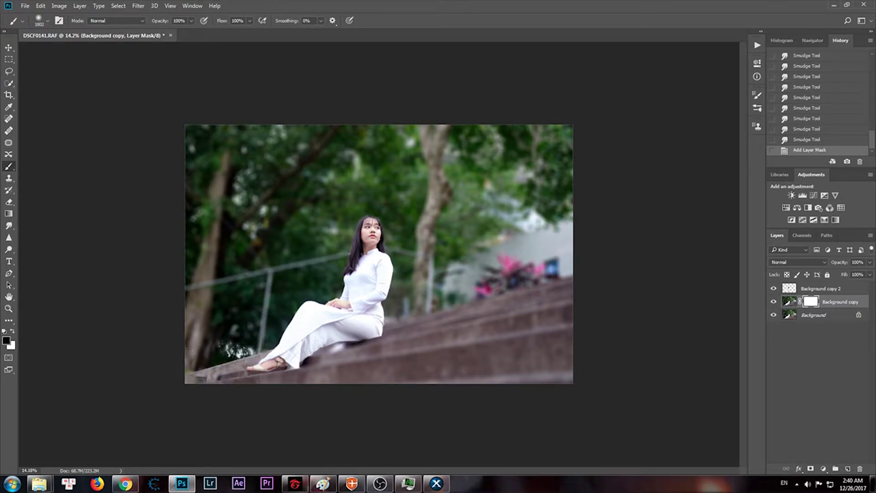
Step: Paint the Background copy mask over the lower steps
left_click_drag(188, 355, 346, 358)
key("ctrl+z")
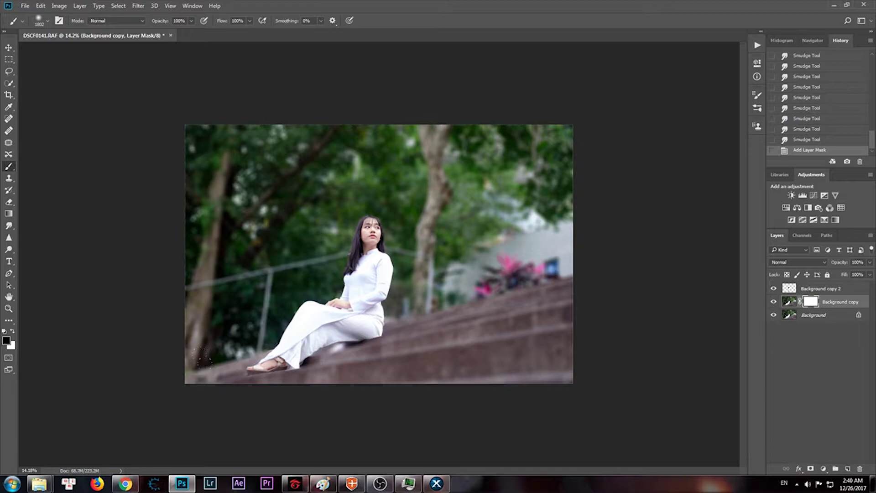
mouse_move(215, 358)
left_mouse_down()
mouse_move(373, 345)
mouse_move(365, 347)
left_mouse_up()
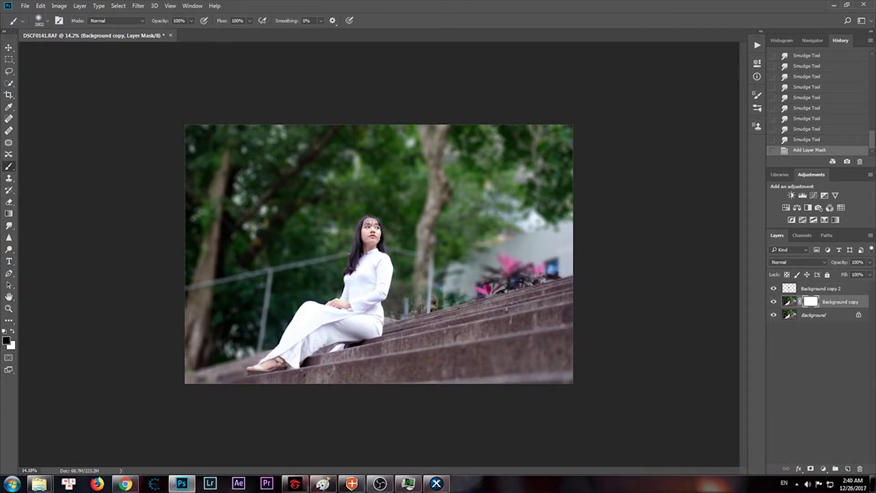
key("x")
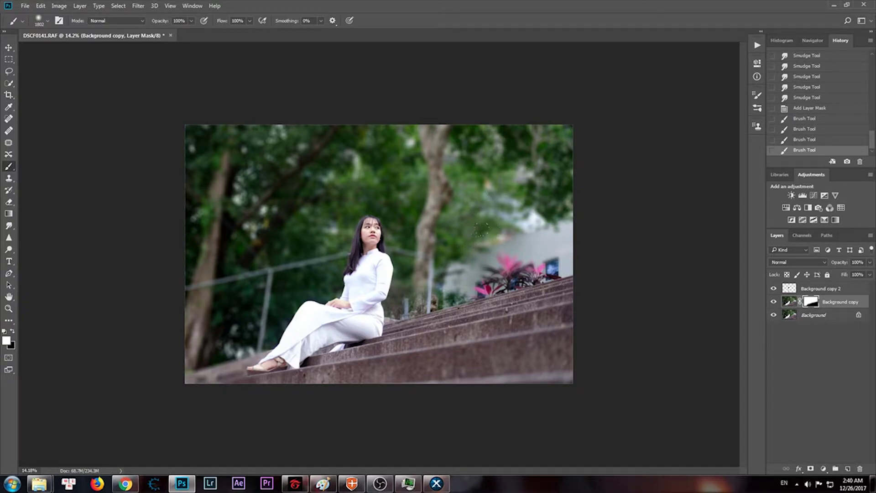
key("x")
Step: With a ~1337 px brush, paint the mask around the pink plants, fence posts and steps
left_click_drag(540, 254, 537, 261)
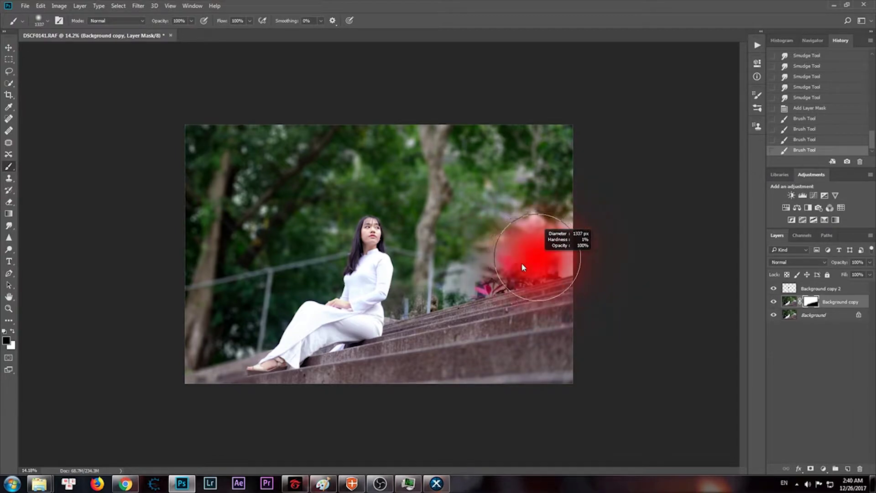
left_click_drag(528, 261, 521, 263)
mouse_move(518, 221)
left_mouse_down()
mouse_move(481, 274)
mouse_move(497, 235)
mouse_move(552, 279)
left_mouse_up()
key("x")
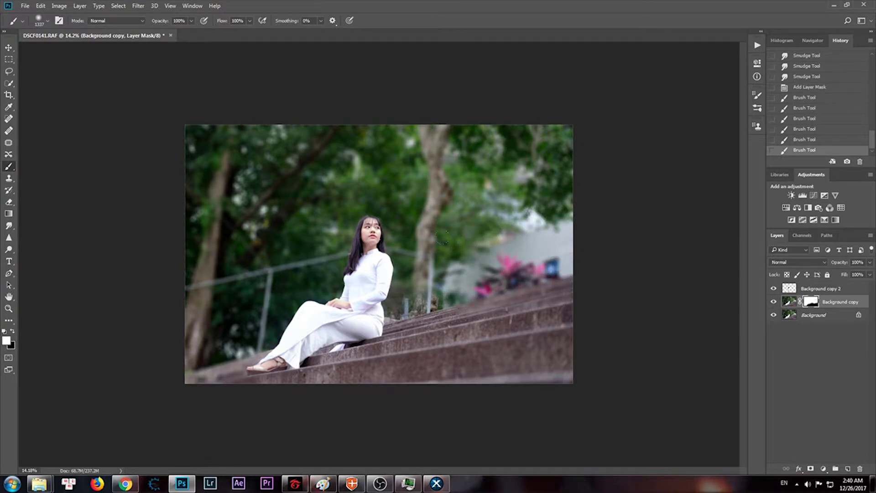
left_click_drag(466, 235, 407, 254)
left_click_drag(431, 299, 422, 322)
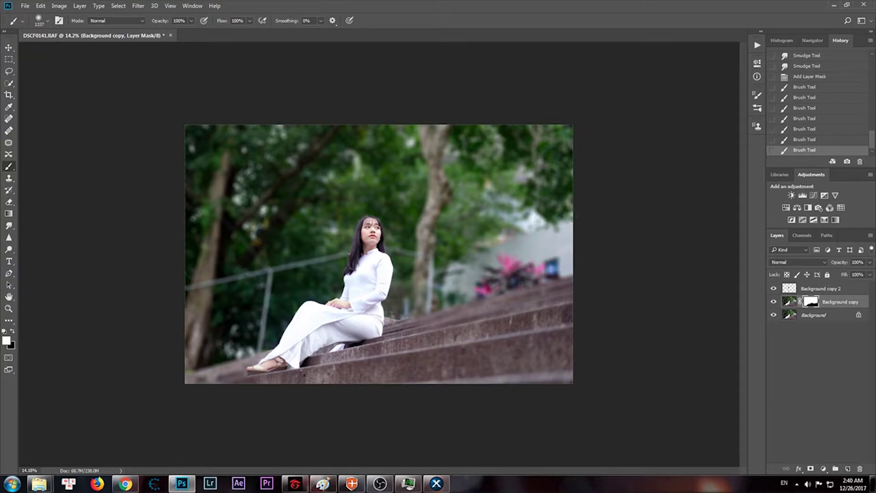
left_click(408, 287)
left_click(394, 321)
key("x")
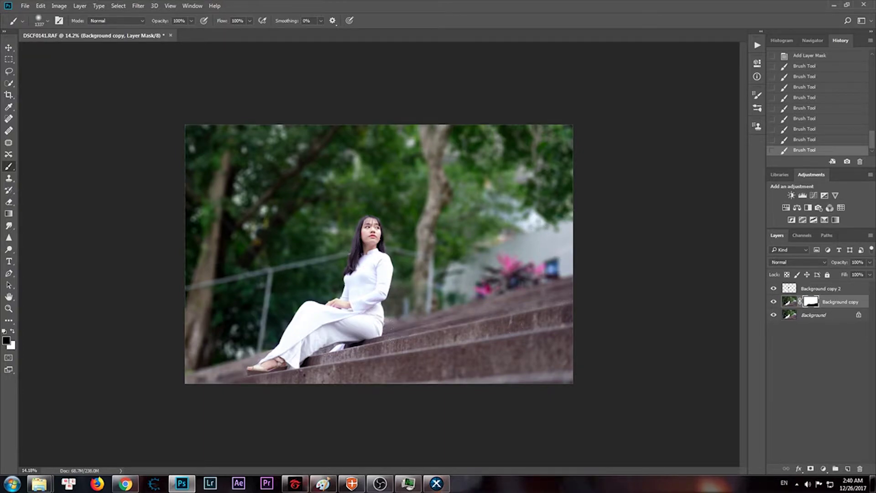
left_click(477, 329)
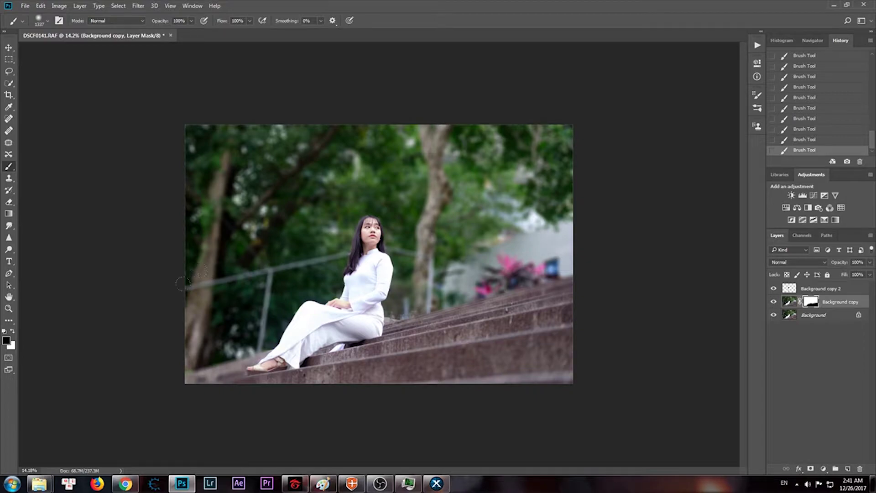
Step: Shrink the brush to about 660 px and lower its opacity to 39%
left_click_drag(183, 283, 152, 325)
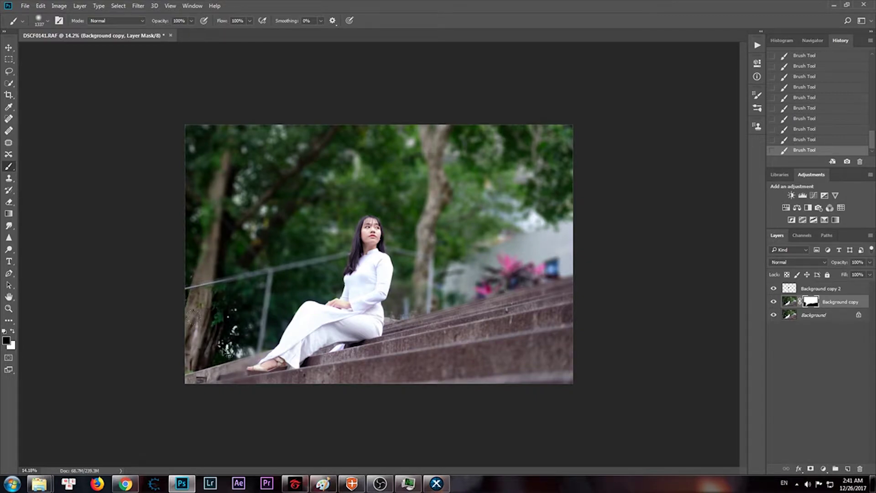
key("ctrl+z")
left_click_drag(228, 333, 221, 335)
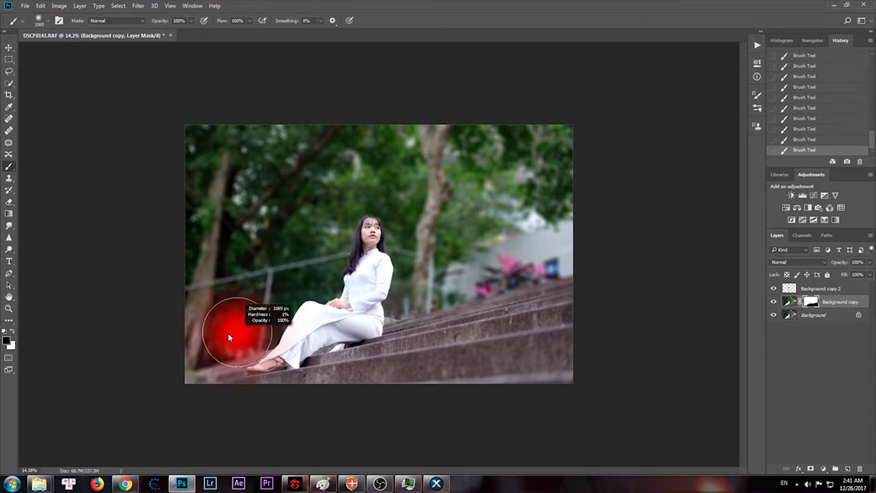
left_click(191, 20)
left_click_drag(193, 31, 166, 32)
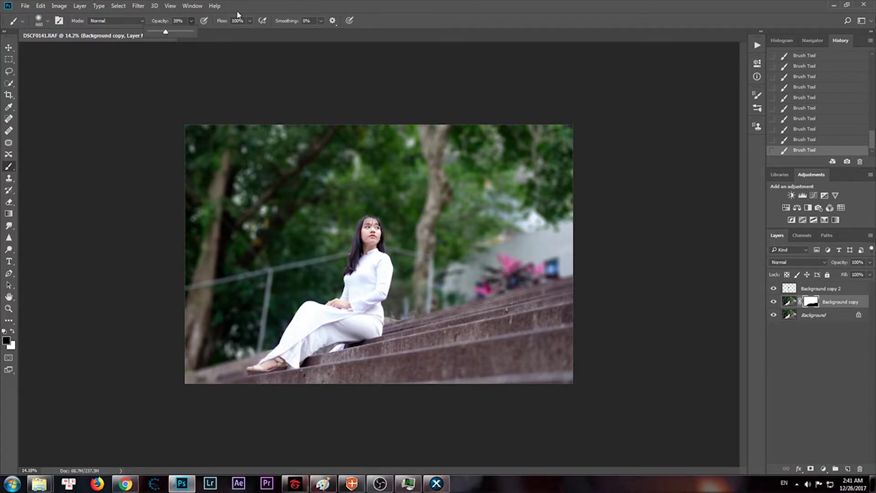
left_click(424, 5)
Step: Lightly paint the mask along the photo's left edge and raise brush hardness slightly
left_click_drag(172, 374, 187, 102)
right_click(307, 343, "alt")
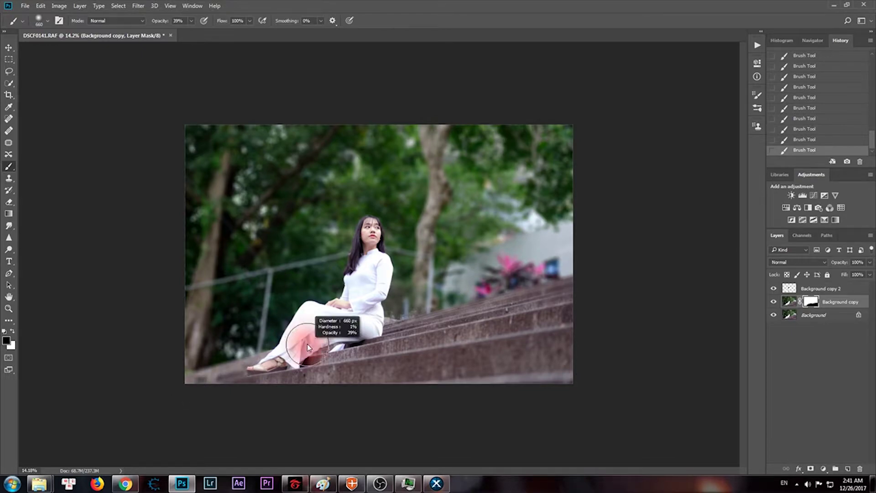
left_click_drag(308, 352, 309, 368)
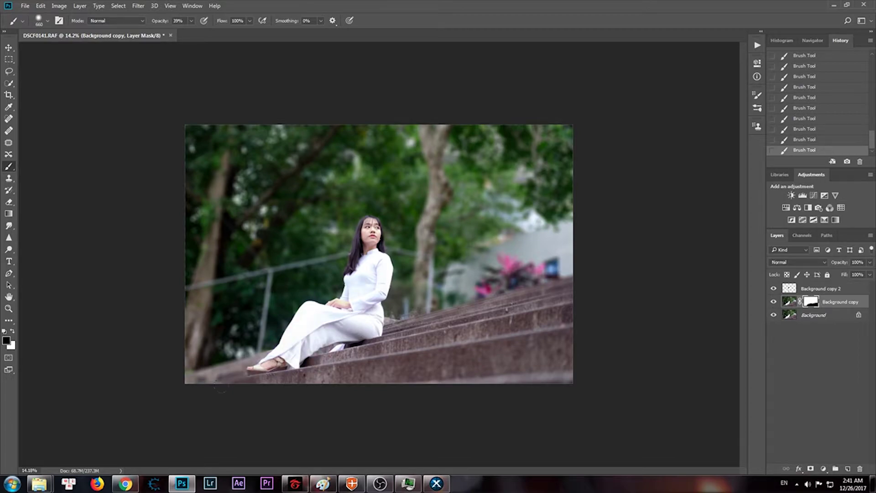
key("ctrl+0")
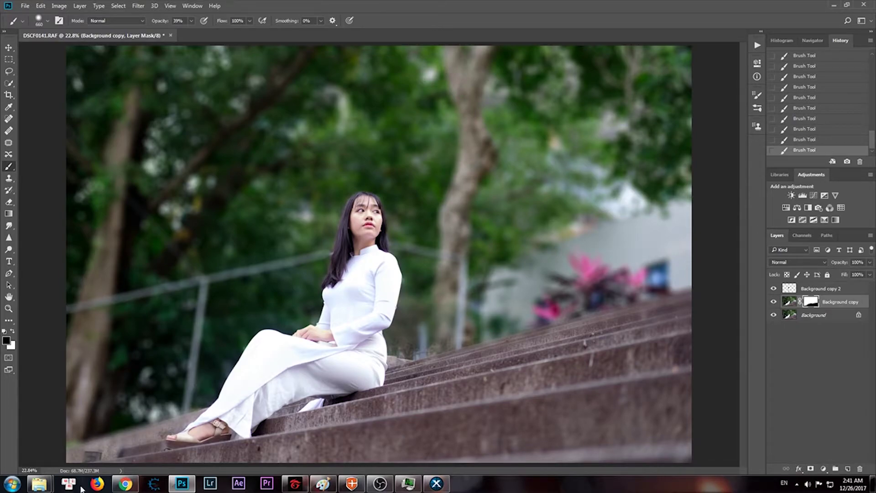
key("ctrl+minus")
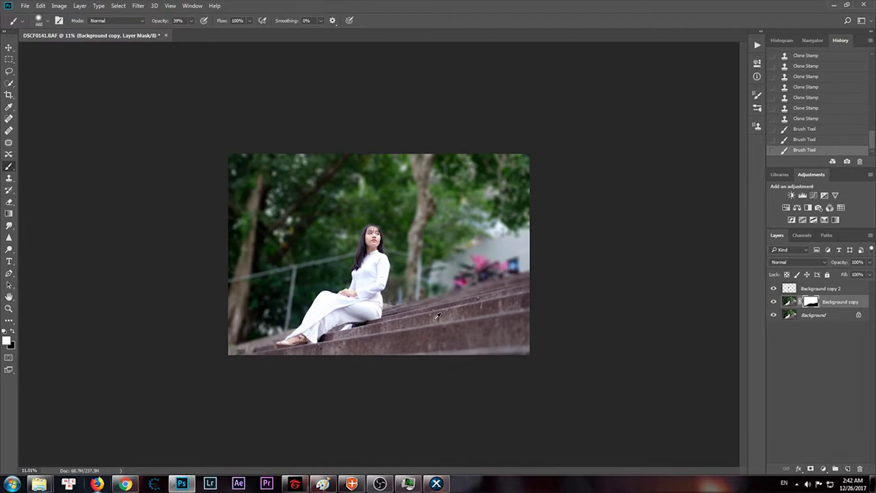
Step: Toggle the original Background layer alone to compare it with the edited result
key("ctrl+plus")
left_click(774, 315, "alt")
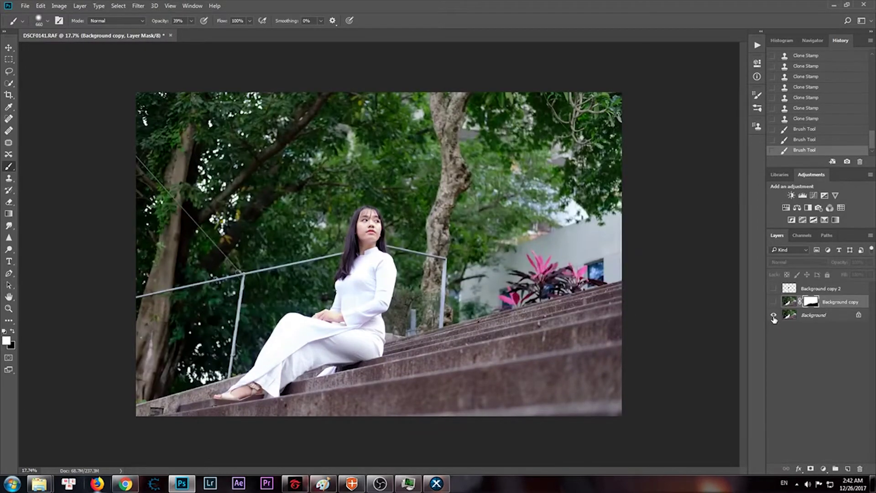
left_click(774, 317, "alt")
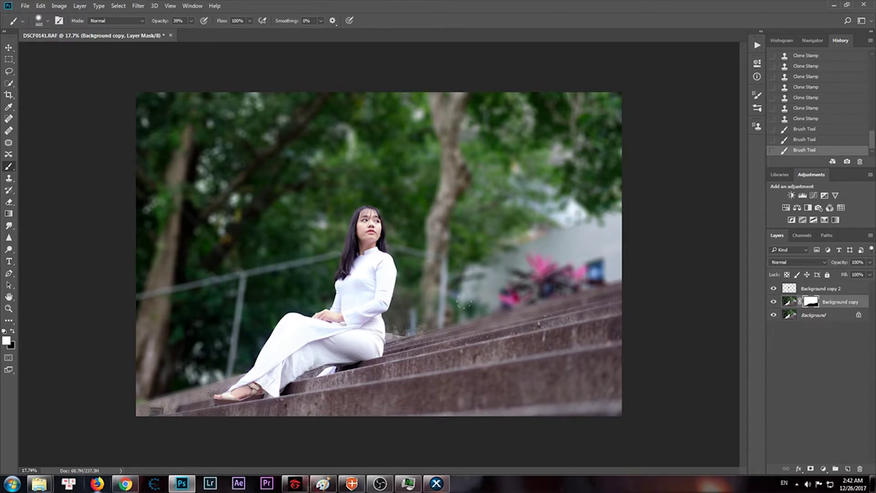
scroll(377, 305, "up", 1)
scroll(377, 305, "up", 2)
scroll(377, 305, "up", 1)
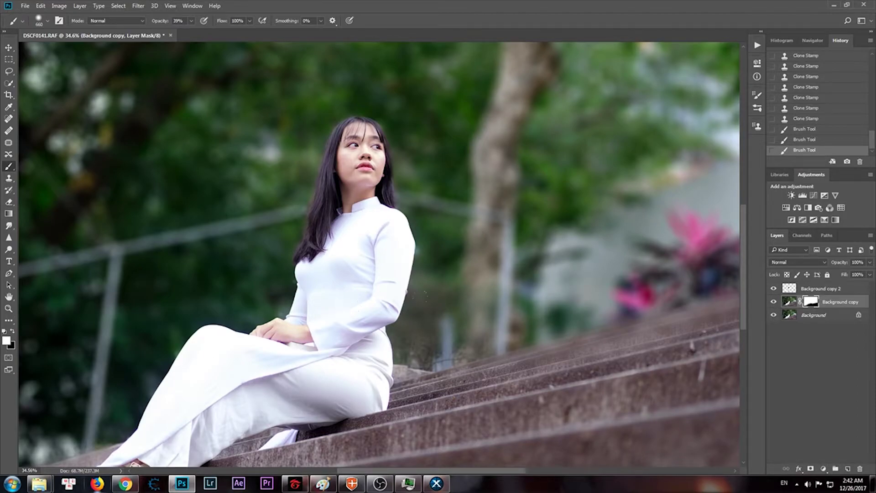
Step: Halve the brush size and paint more blur mask near the woman and on the steps
left_click_drag(488, 324, 396, 338)
left_click_drag(455, 326, 441, 319)
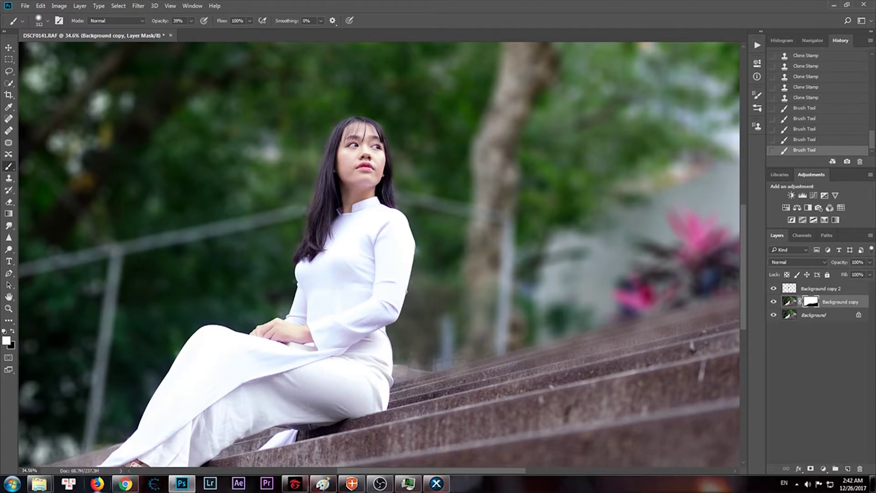
left_click(462, 315)
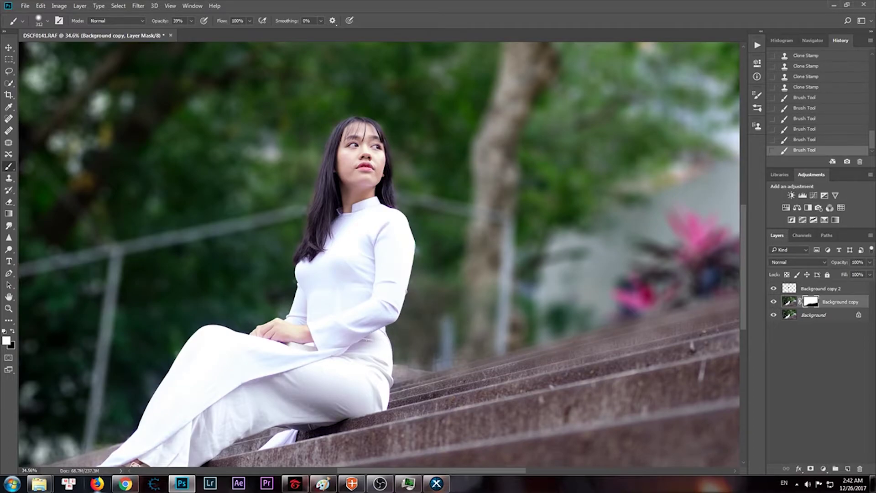
left_click(473, 323)
left_click(377, 338)
left_click(439, 320)
scroll(397, 334, "down", 3)
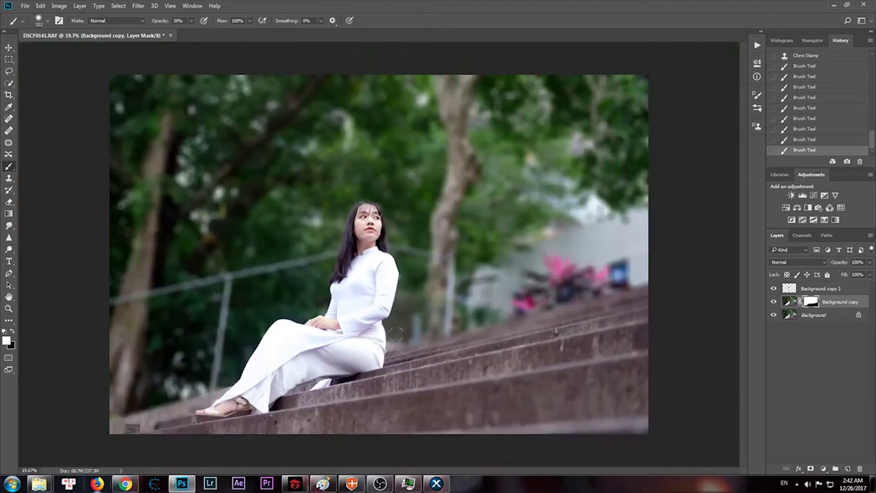
scroll(396, 334, "down", 1)
scroll(373, 338, "up", 2)
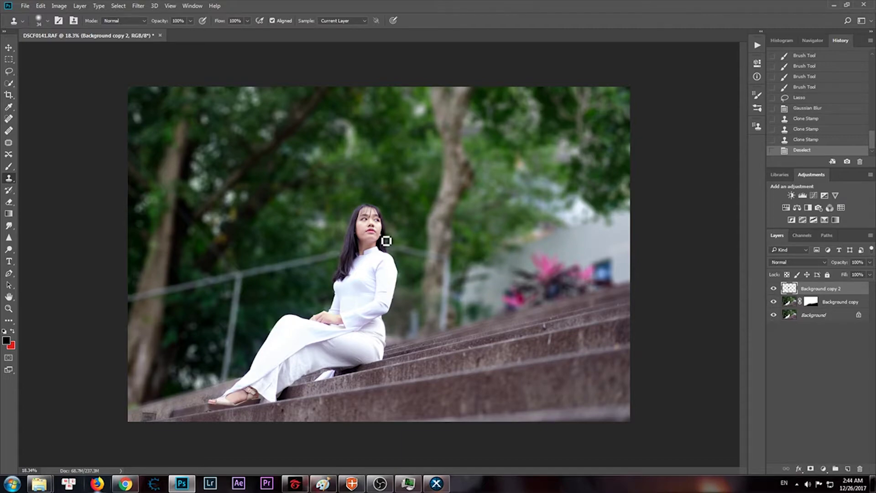
scroll(361, 230, "up", 2)
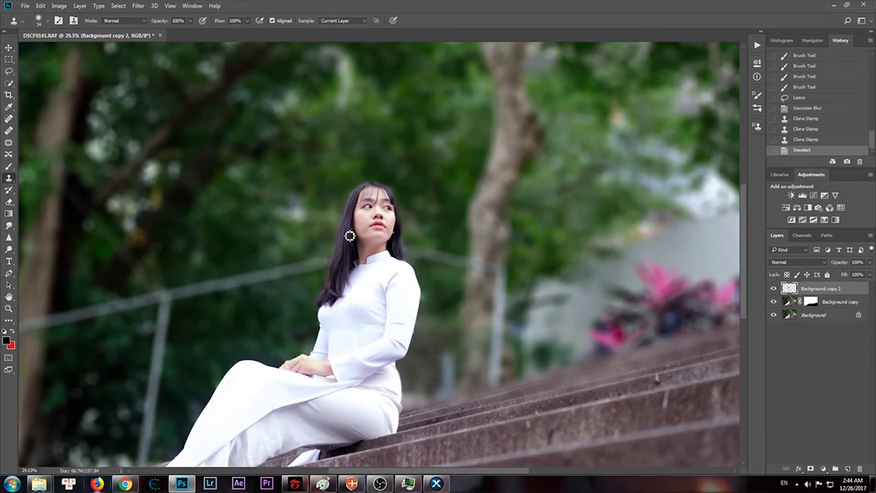
scroll(350, 235, "up", 2)
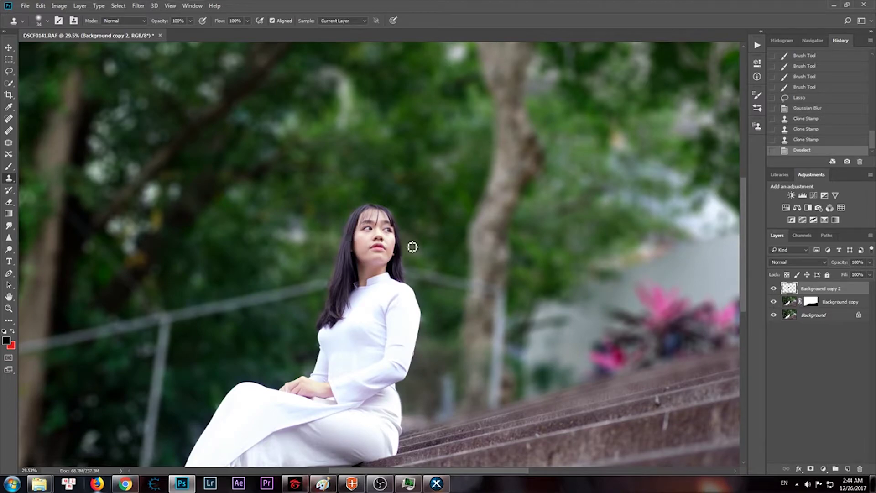
scroll(414, 248, "down", 2)
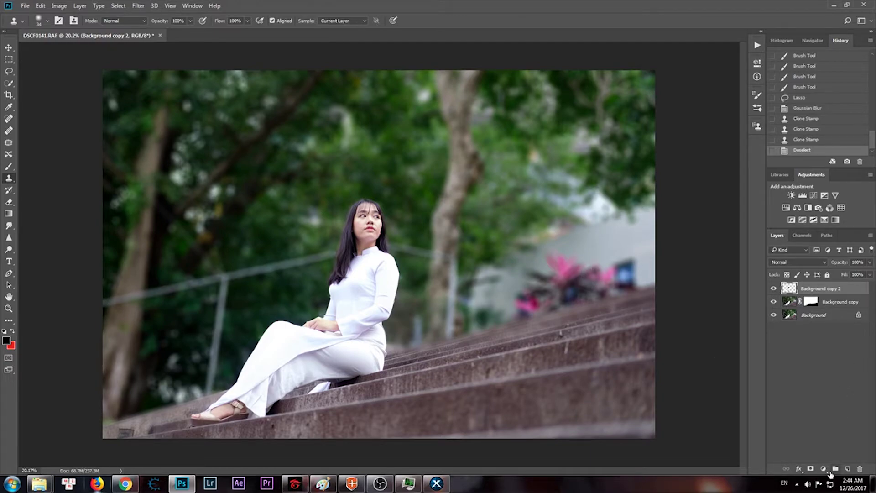
Step: Add a Hue/Saturation adjustment layer and lower Magentas saturation to -6
left_click(823, 469)
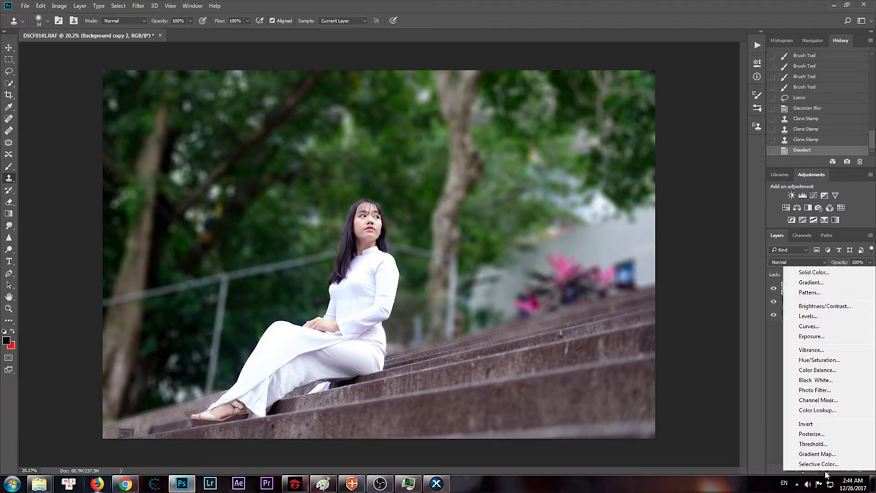
left_click(828, 360)
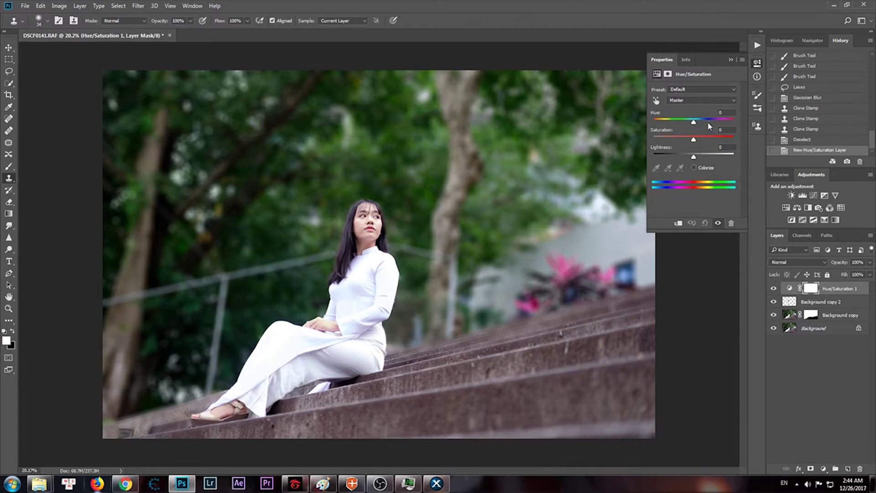
left_click(705, 98)
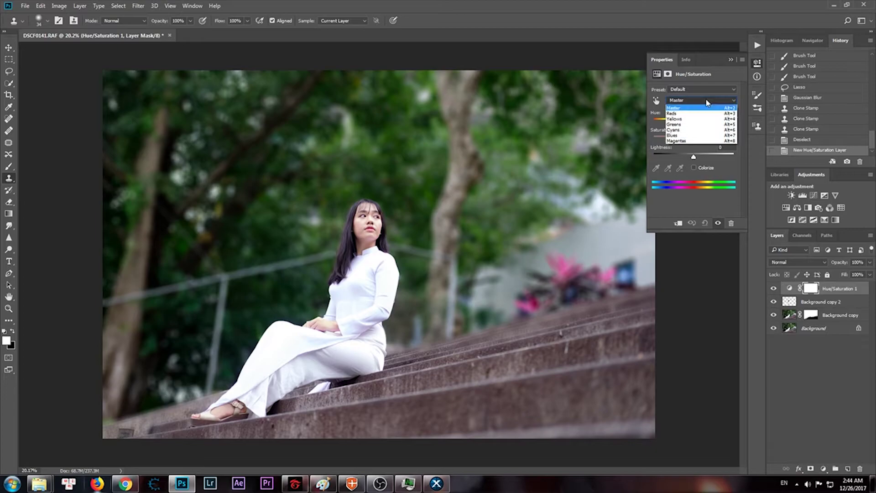
left_click(699, 141)
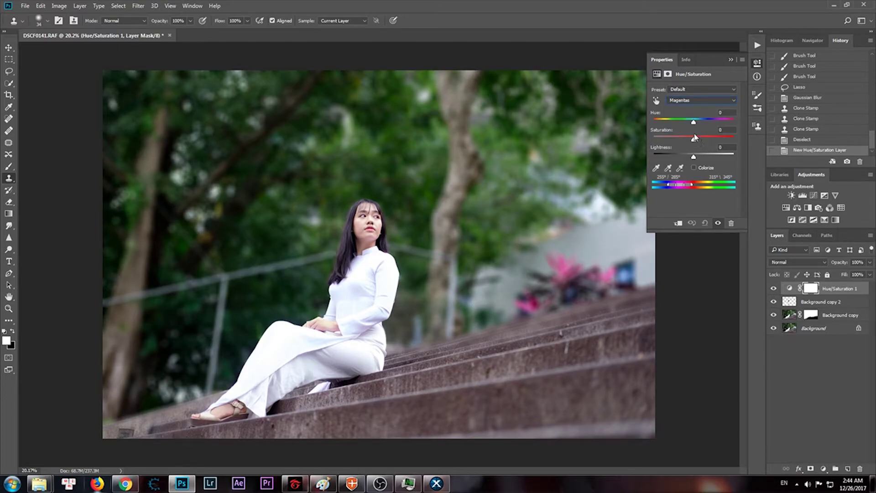
left_click_drag(694, 137, 669, 140)
Step: Desaturate the Blues range to -42
left_click(688, 101)
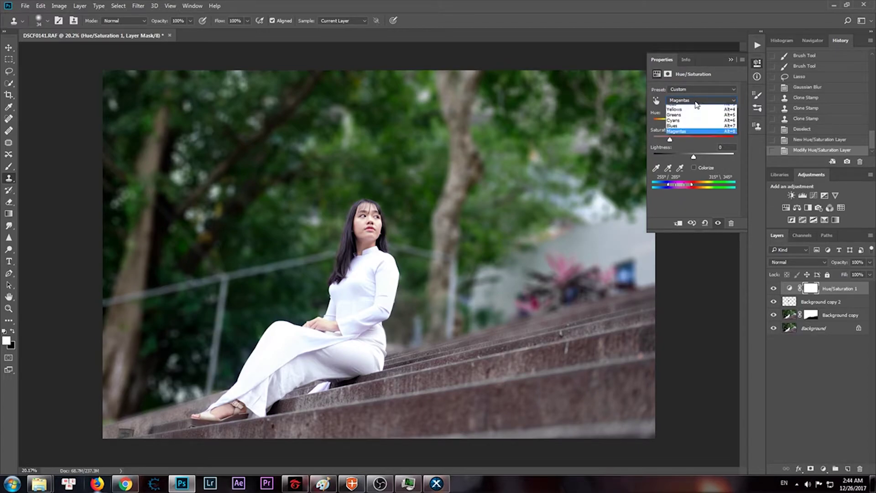
left_click(690, 129)
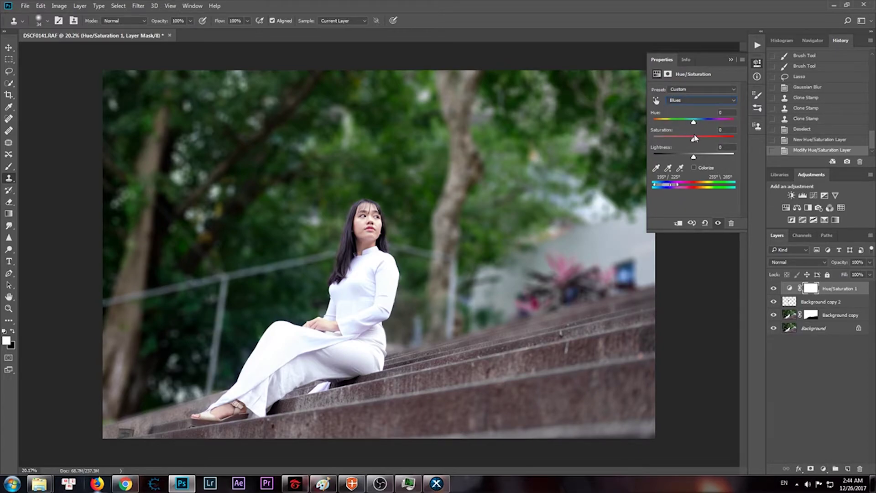
left_click_drag(693, 136, 673, 146)
left_click(815, 291)
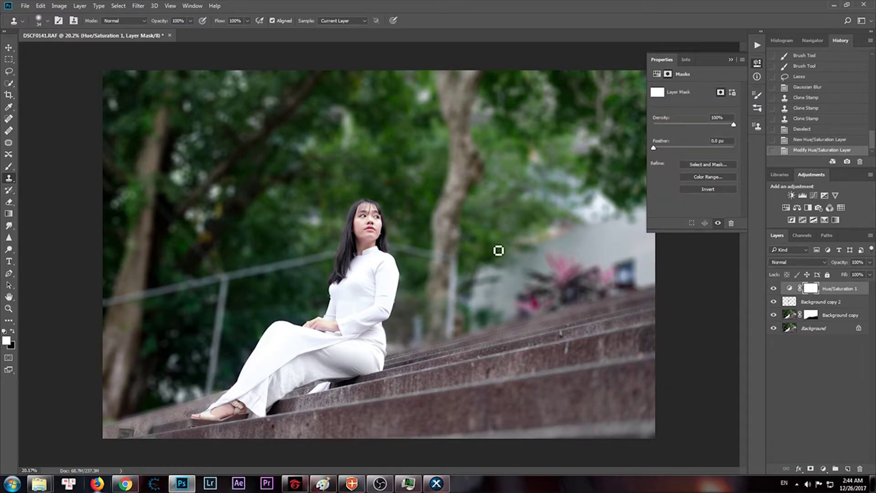
Step: Fill the Hue/Saturation mask with black using the Paint Bucket
key("b")
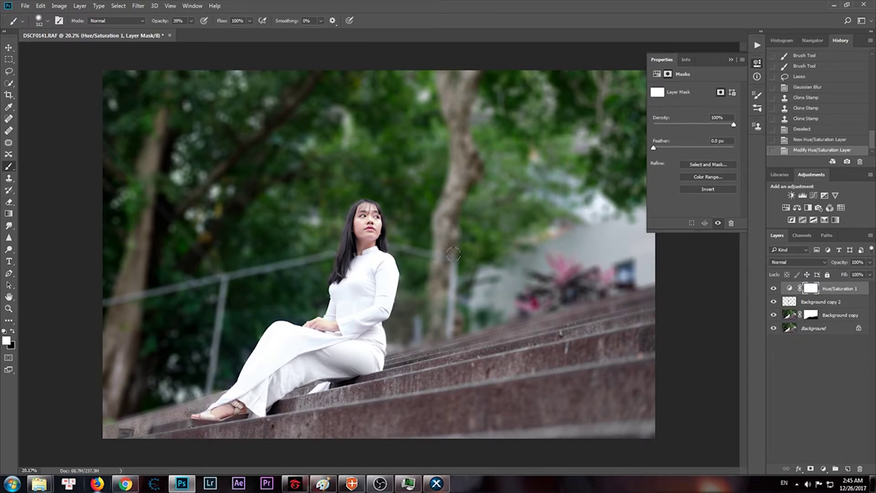
key("g")
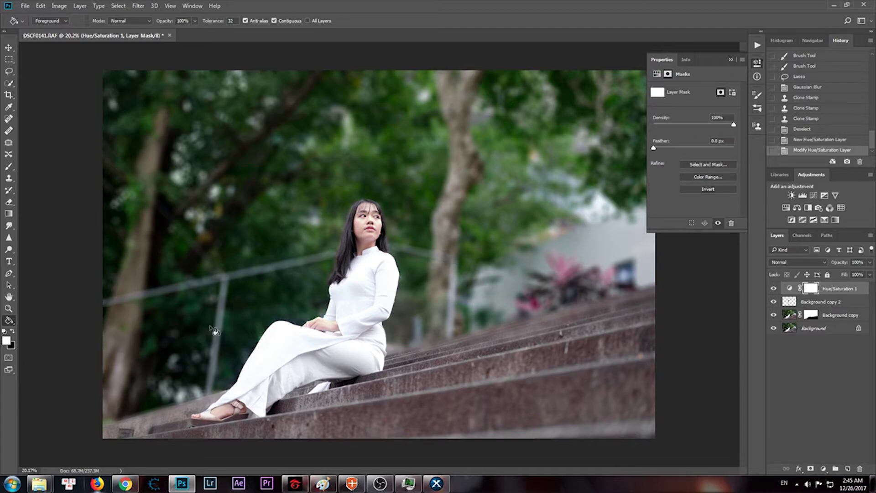
key("x")
left_click(468, 301)
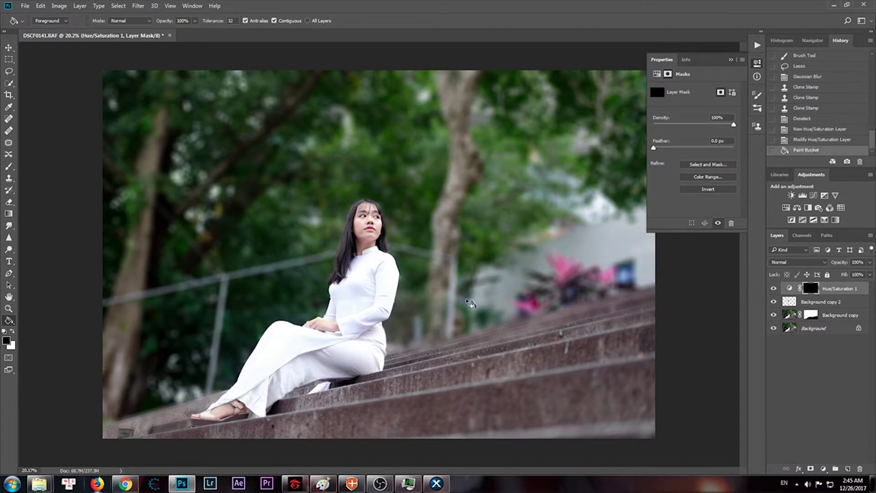
Step: Paint white at 100% opacity on the mask to restore the adjustment over the pink plants
key("b")
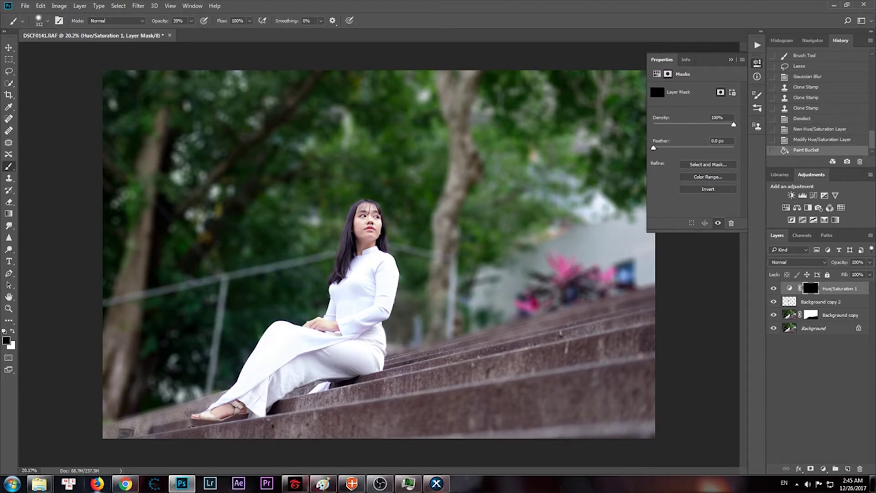
key("x")
left_click(540, 288)
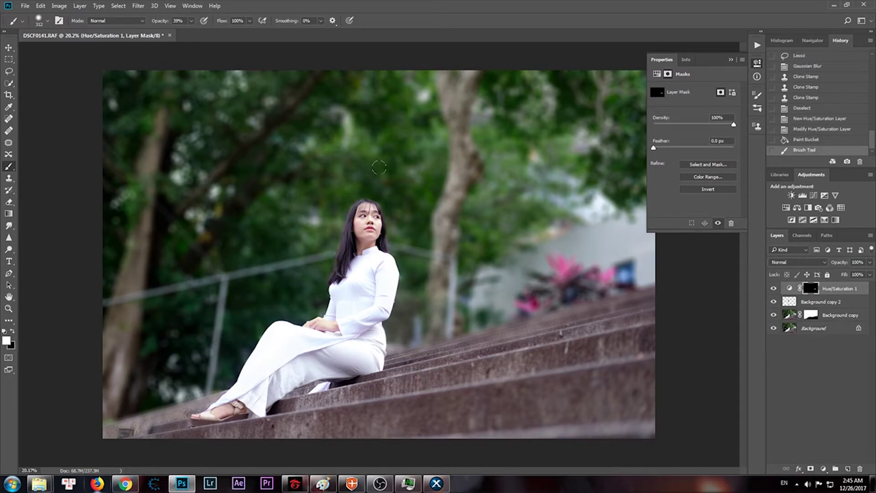
left_click(191, 21)
left_click_drag(191, 30, 575, 8)
left_click(545, 286)
key("ctrl+minus")
left_click(730, 59)
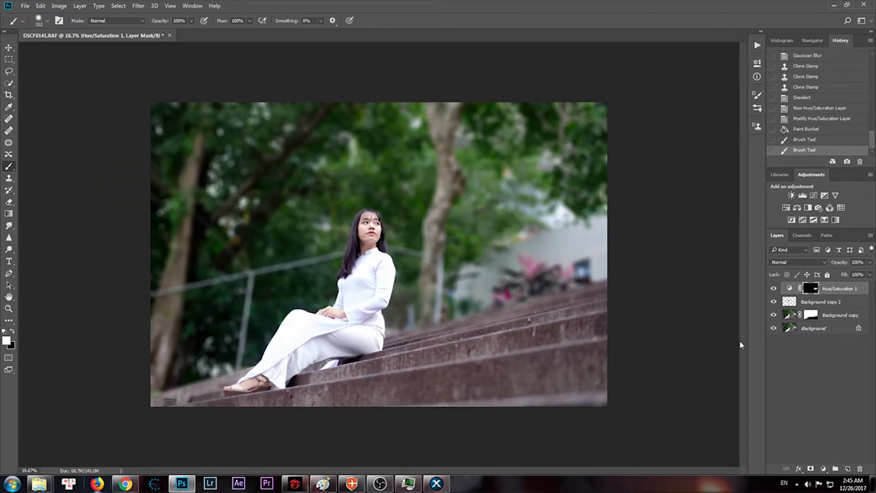
Step: Swap colours and brush a touch-up onto the Background copy blur mask
left_click(811, 315)
key("x")
left_click(172, 401)
scroll(171, 401, "up", 1)
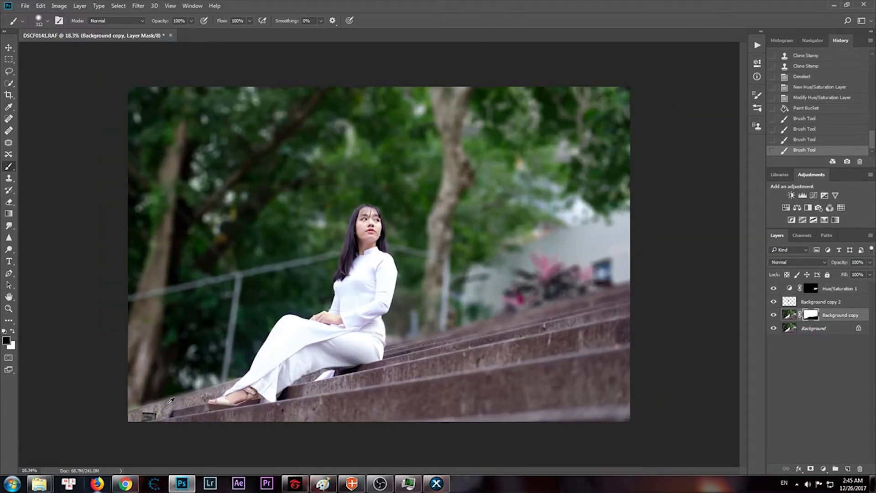
scroll(362, 214, "up", 2)
scroll(362, 214, "up", 3)
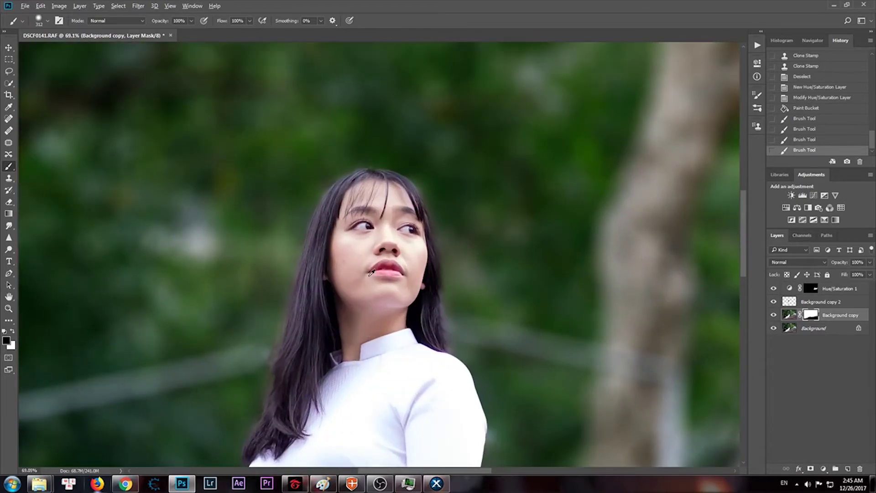
Step: Make Background copy 2 the active layer, keeping Hue/Saturation 1 above it
scroll(371, 272, "down", 5)
scroll(401, 229, "down", 2)
scroll(420, 195, "up", 1)
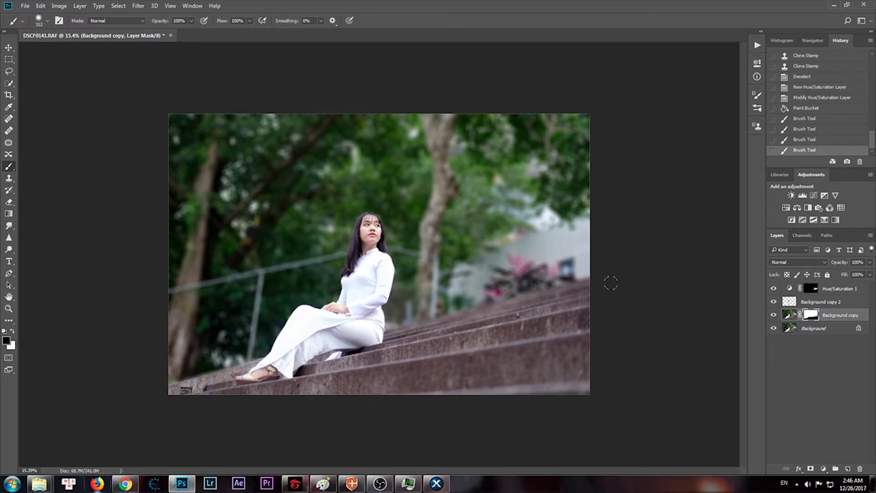
left_click(849, 290)
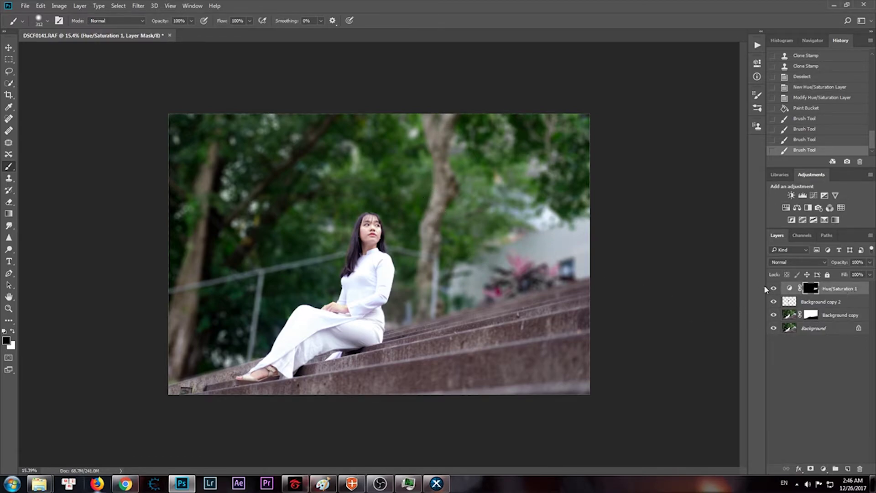
left_click(824, 302)
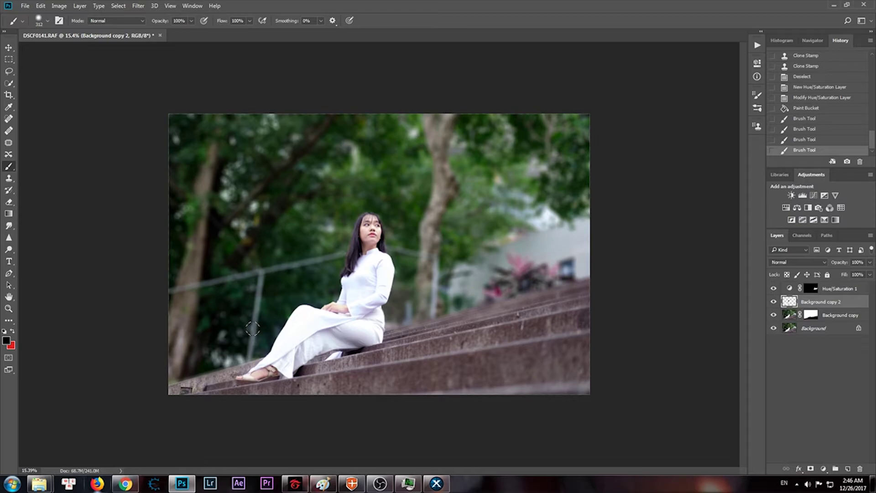
Step: Push the hair and shoulder outward or slimmer with Liquify Forward Warp, then apply
key("ctrl+shift+alt+e")
scroll(359, 230, "up", 5, "alt")
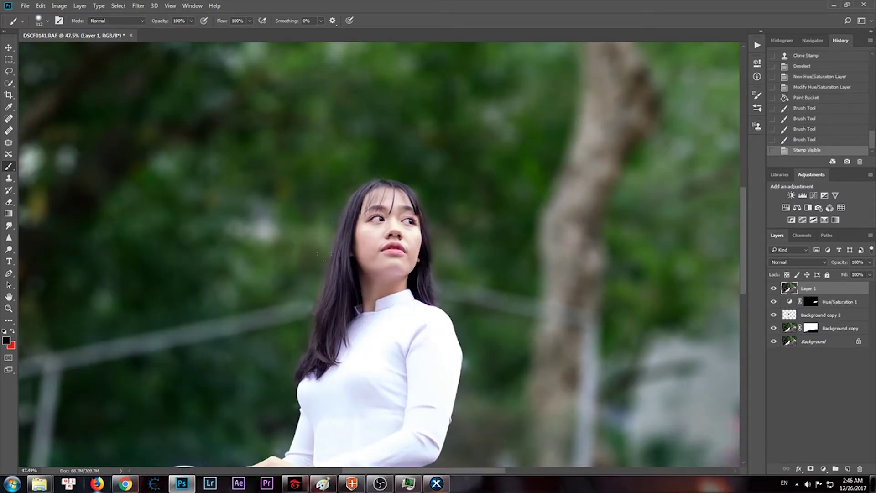
key("ctrl+z")
key("shift+ctrl+x")
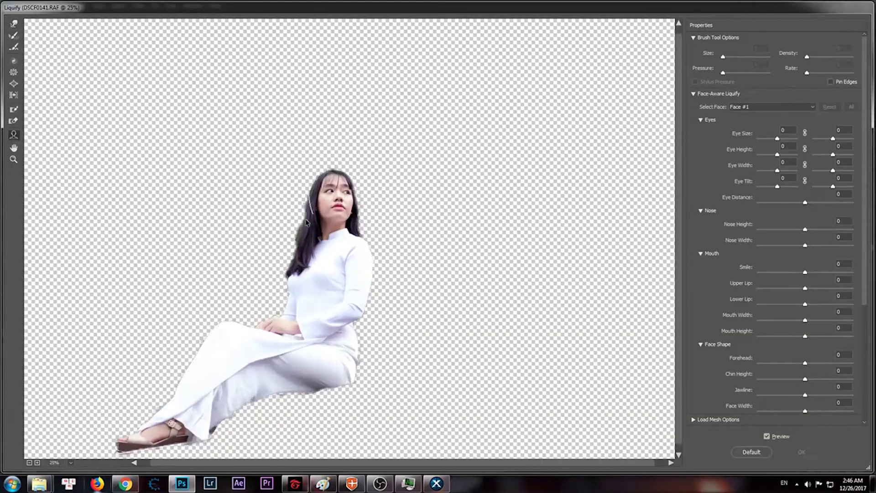
scroll(315, 315, "up", 1, "alt")
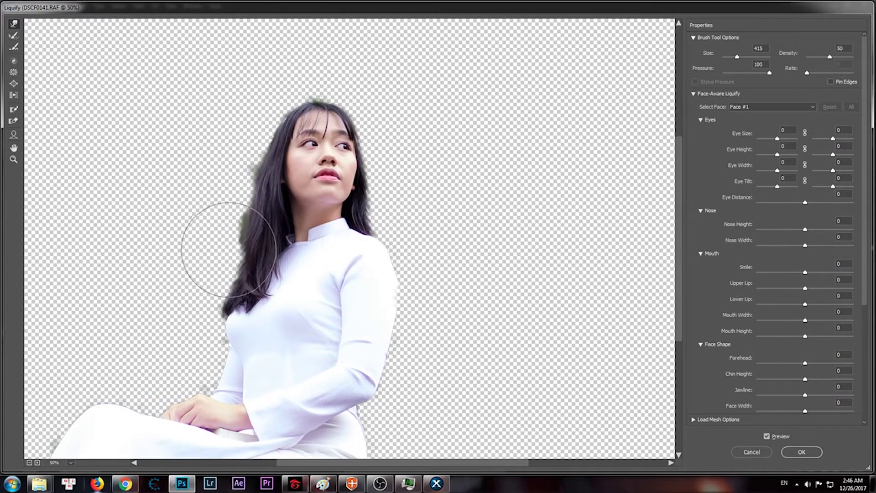
left_click_drag(236, 186, 235, 132)
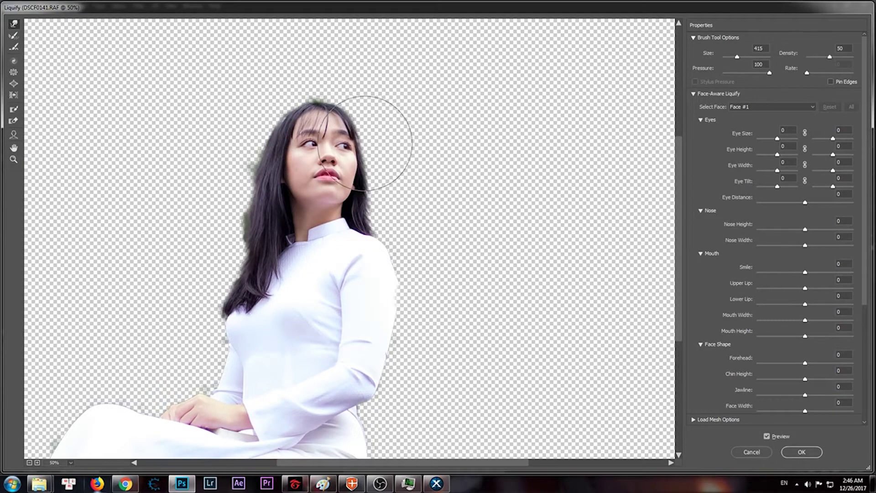
left_click_drag(385, 200, 367, 202)
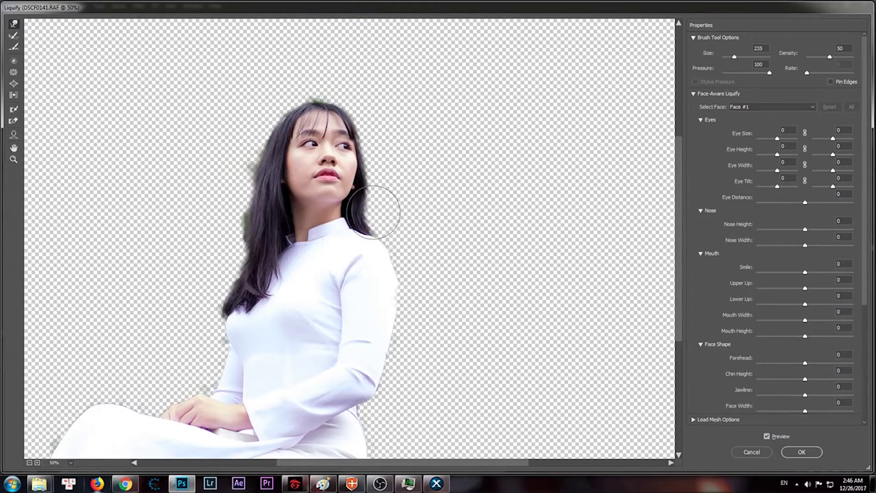
scroll(244, 268, "down", 3)
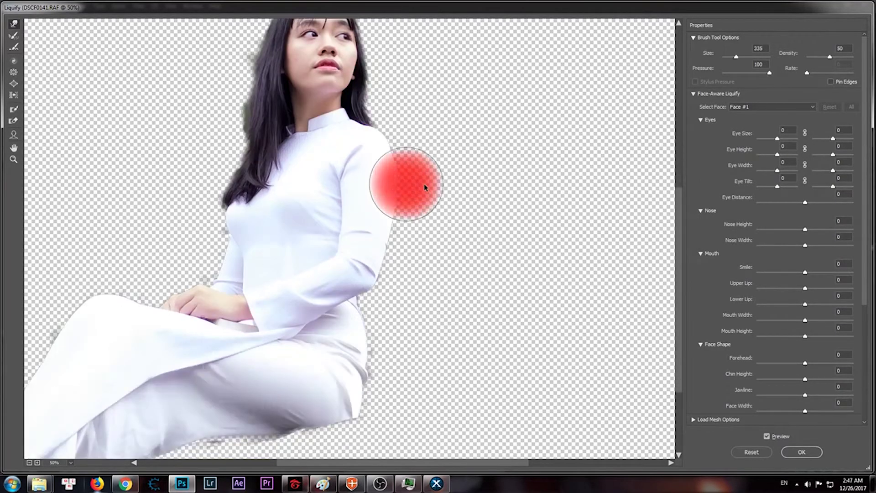
left_click_drag(397, 182, 411, 183)
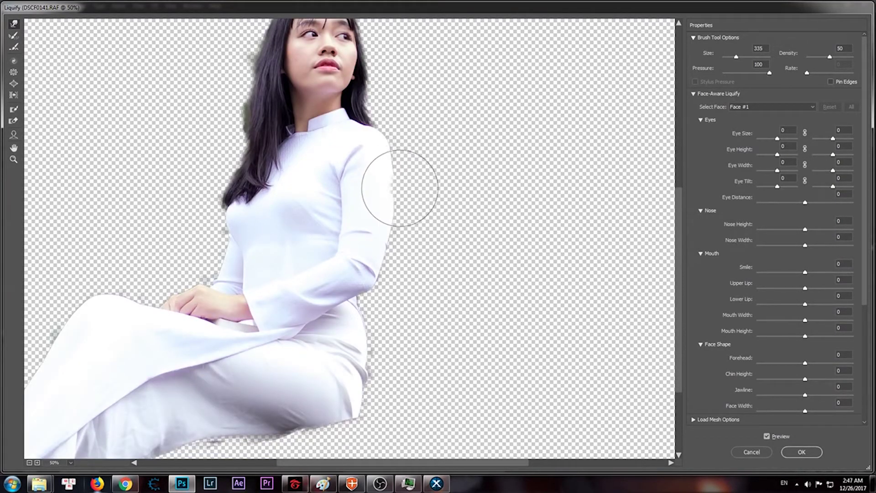
left_click(800, 451)
Step: Clone-stamp away the leftover bump along the sleeve edge
left_click(840, 315)
key("s")
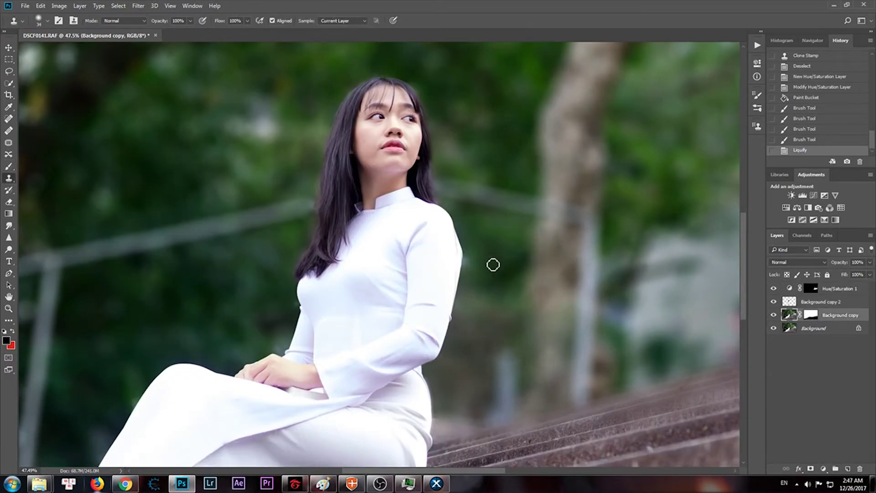
mouse_move(458, 228)
left_mouse_down()
mouse_move(458, 292)
mouse_move(452, 274)
left_mouse_up()
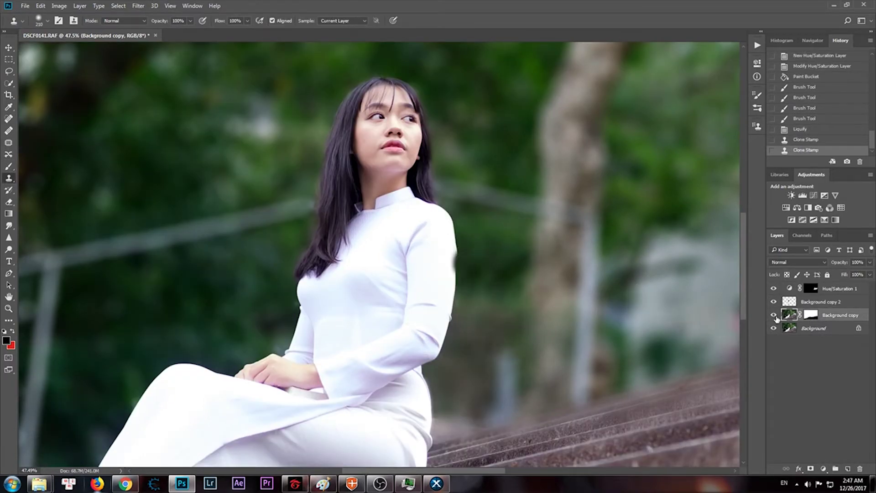
left_click(438, 188)
key("alt+bracketright")
scroll(456, 279, "up", 2)
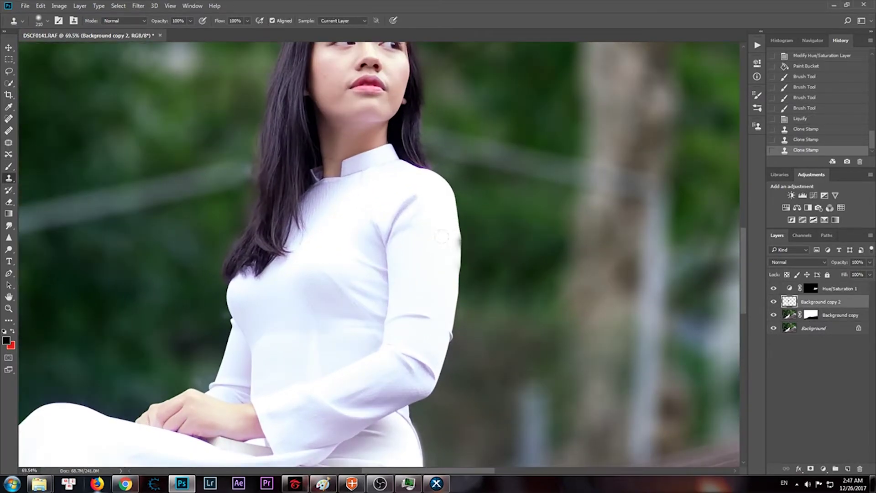
left_click_drag(457, 235, 459, 274)
scroll(479, 319, "down", 5)
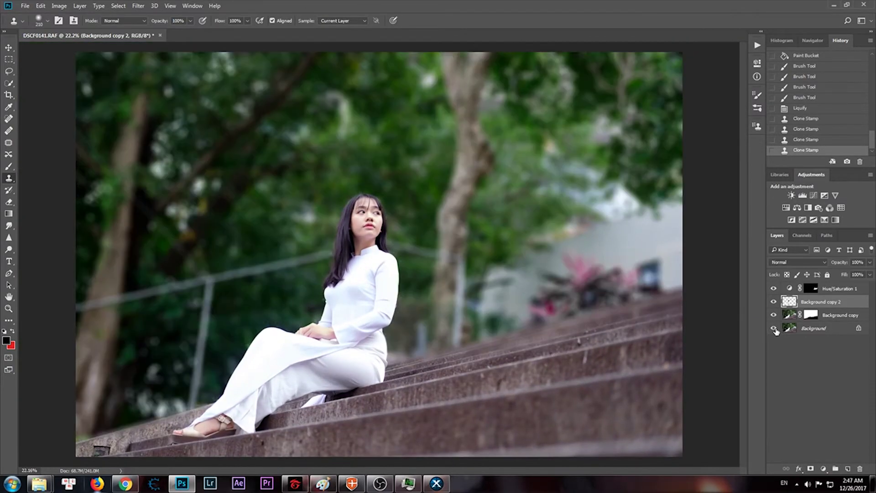
scroll(366, 223, "up", 4)
Step: Lasso-select the skin of both cheeks, the nose and the neck
scroll(366, 223, "up", 4)
key("l")
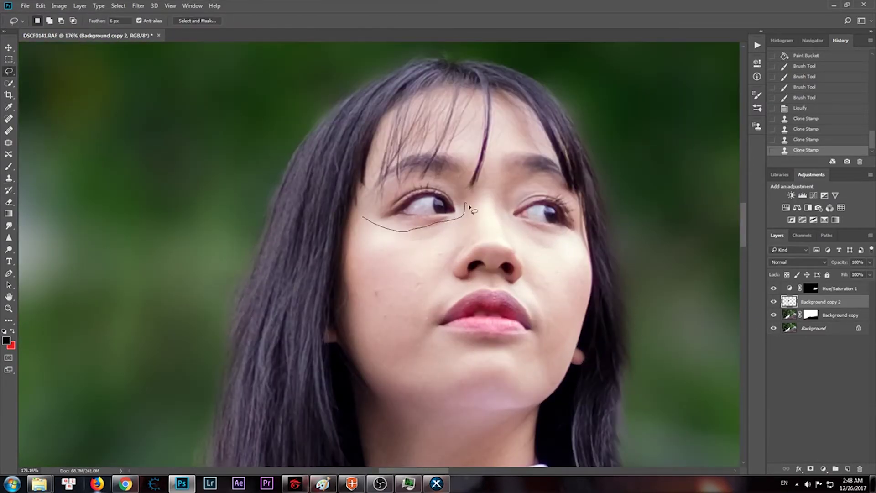
left_click_drag(351, 315, 358, 219)
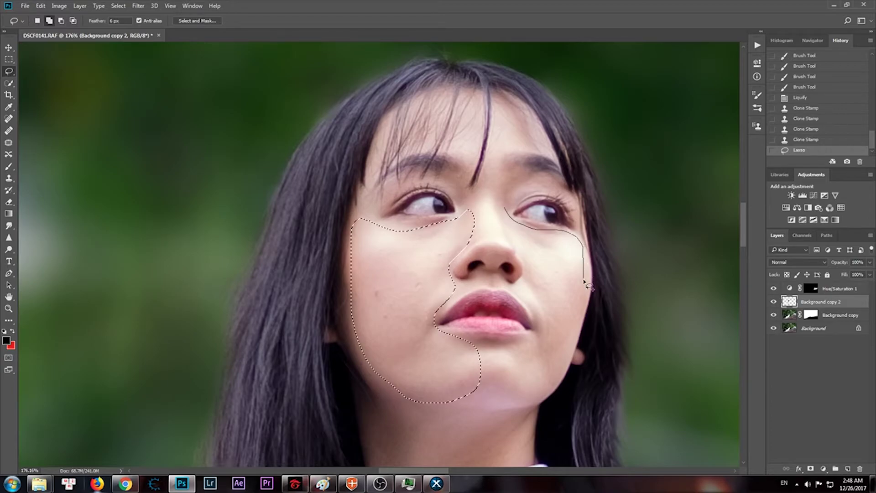
mouse_move(522, 287)
left_mouse_down()
mouse_move(504, 210)
mouse_move(502, 237)
left_mouse_up()
mouse_move(475, 244)
left_mouse_down()
mouse_move(508, 250)
mouse_move(475, 246)
left_mouse_up()
scroll(470, 265, "down", 5)
left_click_drag(372, 187, 470, 224)
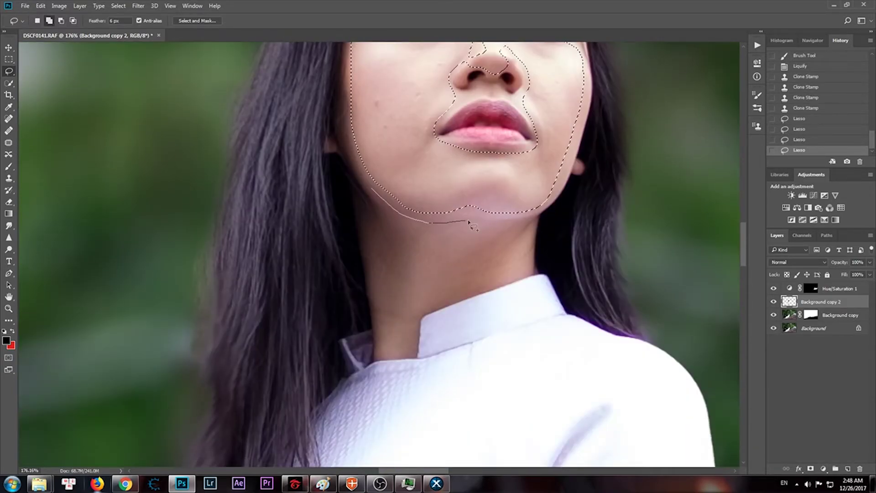
left_click_drag(365, 208, 371, 189)
scroll(370, 189, "down", 3)
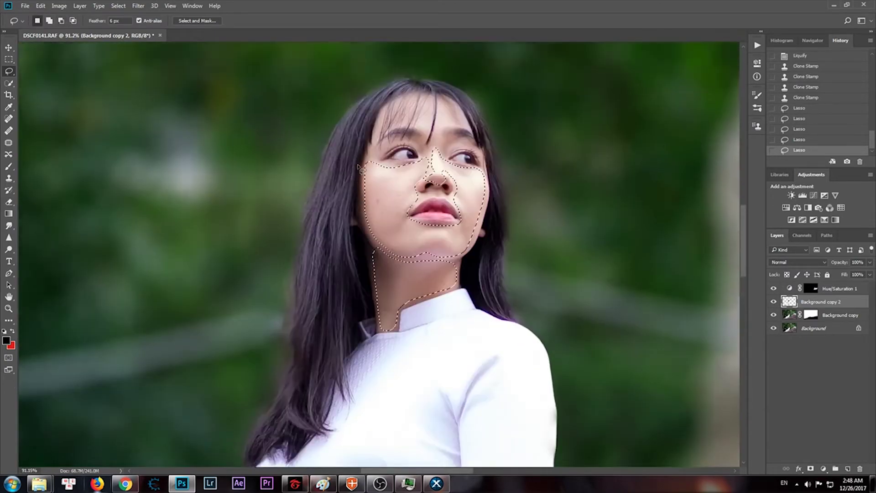
scroll(370, 190, "down", 2)
Step: Smooth the selected skin with Imagenomic Portraiture, then deselect
left_click(138, 6)
mouse_move(152, 115)
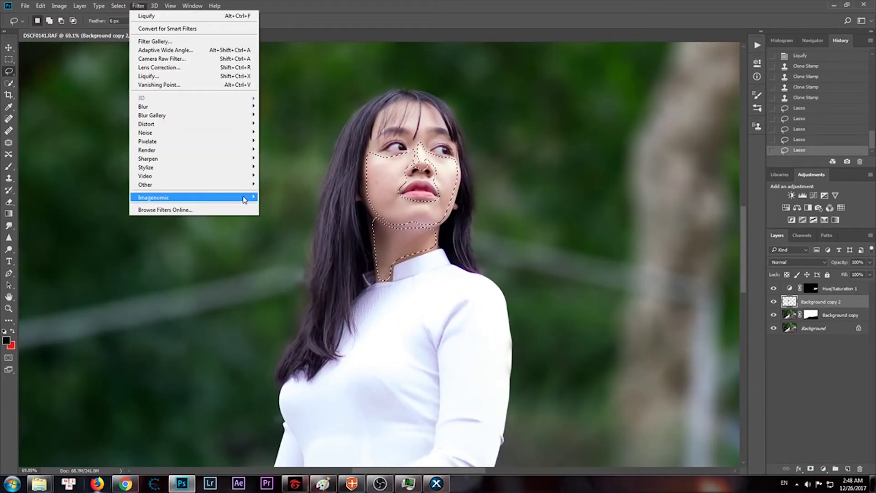
left_click(294, 194)
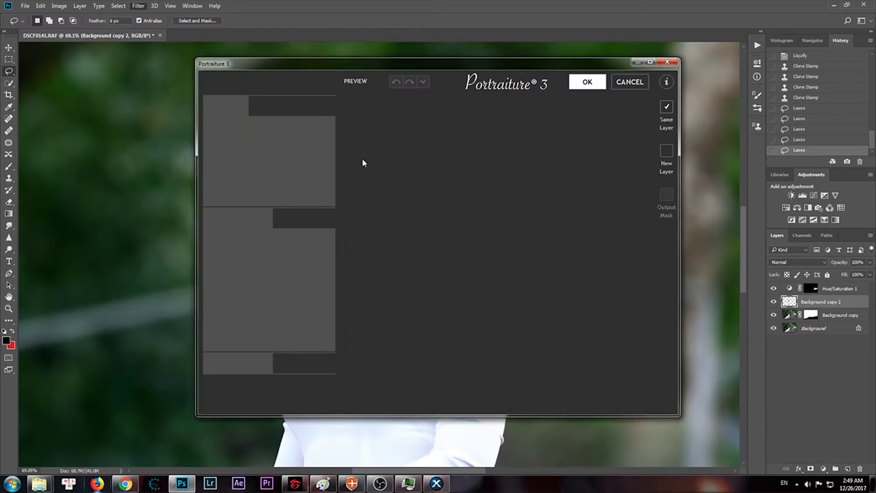
key("Escape")
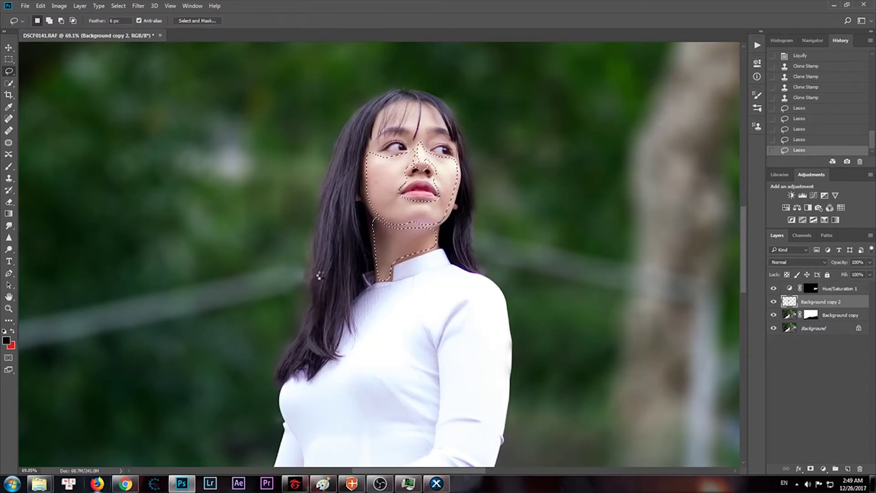
key("ctrl+d")
Step: Lasso both lips, reapply Portraiture to them, and add an empty Layer 1
scroll(445, 278, "up", 3)
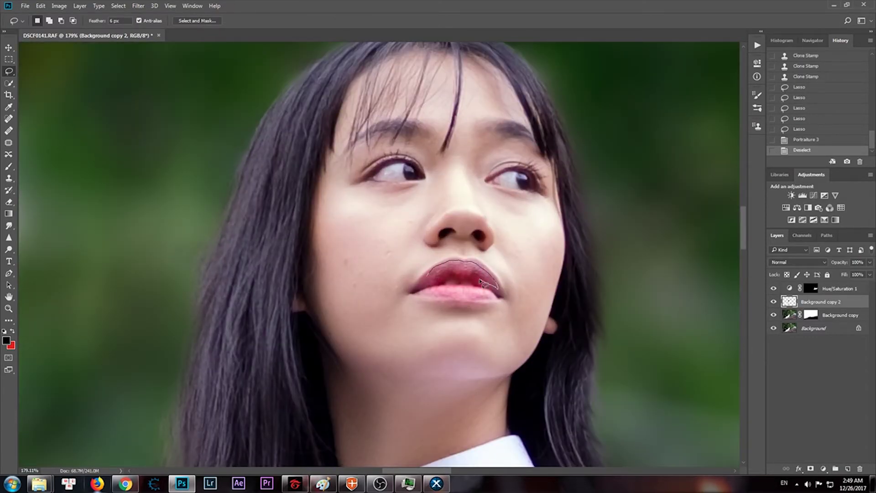
left_click_drag(480, 282, 429, 276)
left_click_drag(484, 290, 428, 298)
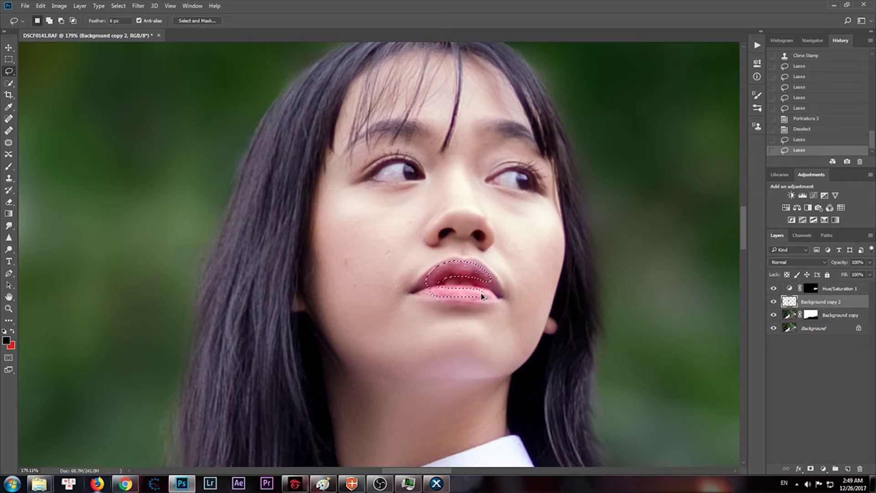
key("ctrl+f")
key("ctrl+d")
key("ctrl+shift+alt+n")
Step: Paint the lips red with a small brush on Multiply Layer 1, then adjust its opacity
key("b")
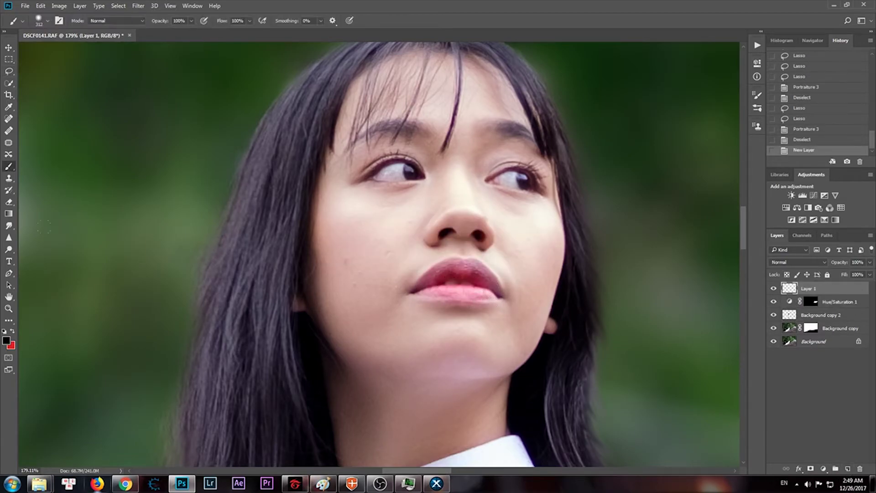
left_click(796, 262)
left_click(795, 285)
left_click(11, 331)
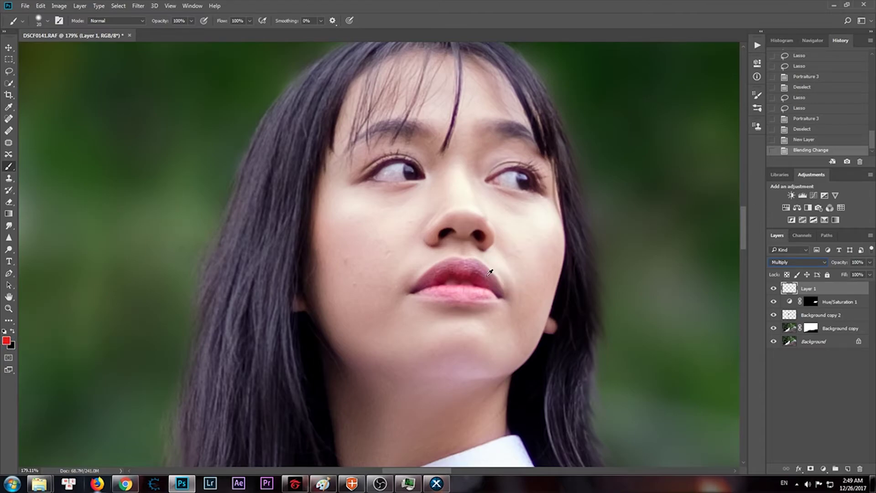
key("Down")
key("Down")
key("Down")
key("Up")
key("Up")
key("Up")
scroll(490, 273, "up", 5)
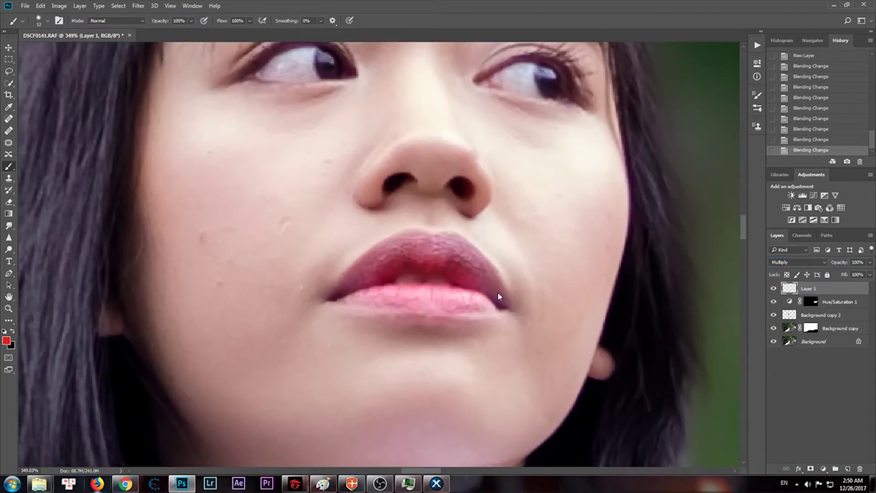
key("bracketleft")
key("bracketleft")
key("bracketleft")
mouse_move(498, 297)
left_mouse_down()
mouse_move(487, 281)
mouse_move(430, 260)
mouse_move(368, 256)
mouse_move(438, 245)
mouse_move(446, 258)
mouse_move(412, 239)
mouse_move(362, 262)
mouse_move(344, 293)
mouse_move(495, 301)
mouse_move(370, 294)
mouse_move(466, 294)
left_mouse_up()
scroll(466, 299, "down", 1)
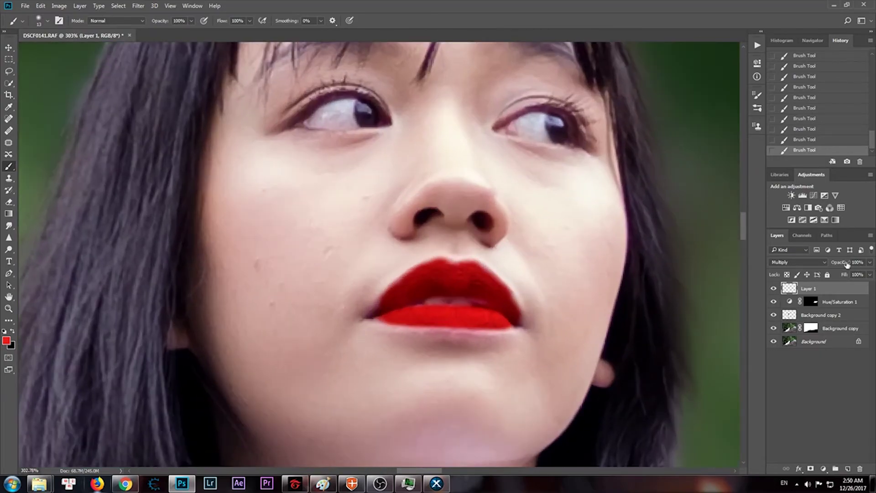
left_click_drag(839, 262, 774, 290)
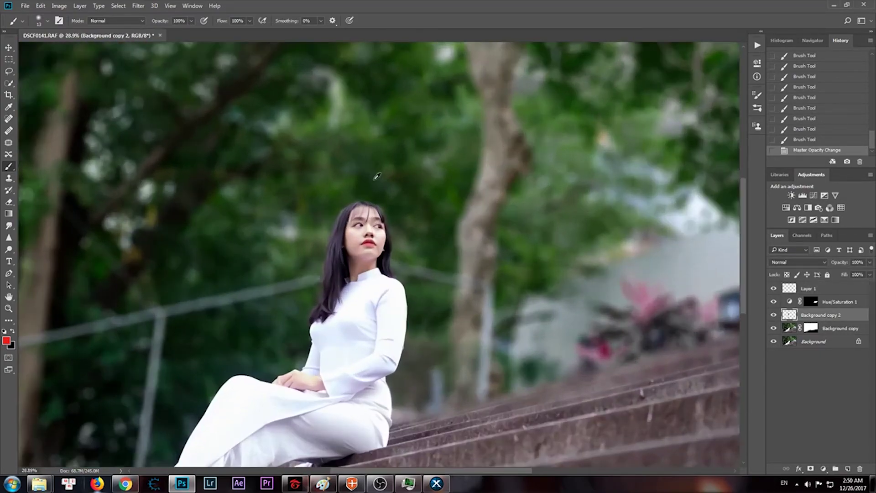
Step: Patch the cheek blemishes and the spot beside the lips with clean skin
scroll(337, 192, "up", 4)
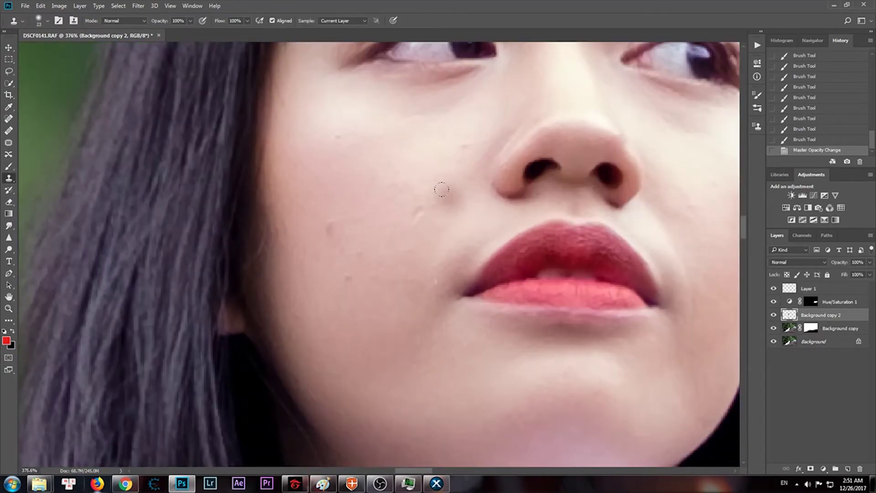
left_click(8, 143)
mouse_move(417, 196)
left_mouse_down()
mouse_move(435, 223)
mouse_move(438, 173)
left_mouse_up()
mouse_move(465, 140)
left_mouse_down()
mouse_move(470, 156)
mouse_move(456, 137)
left_mouse_up()
mouse_move(385, 117)
left_mouse_down()
mouse_move(463, 89)
mouse_move(393, 125)
mouse_move(342, 137)
left_mouse_up()
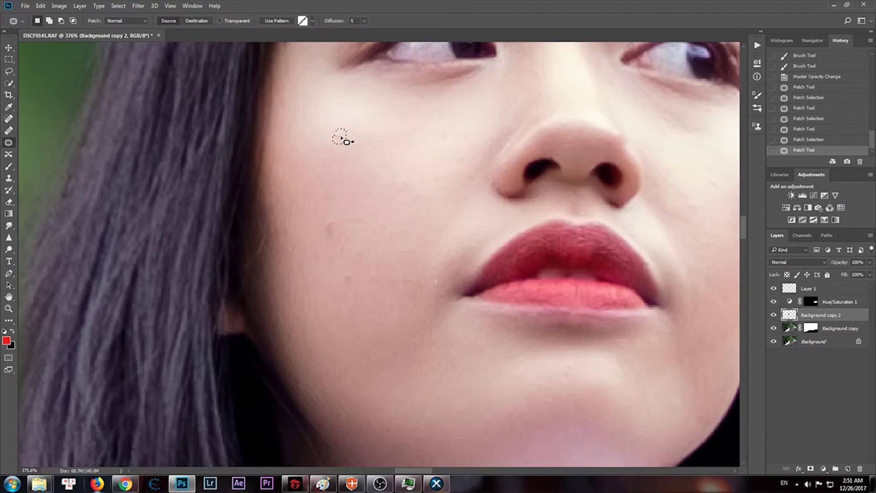
left_click_drag(321, 227, 358, 297)
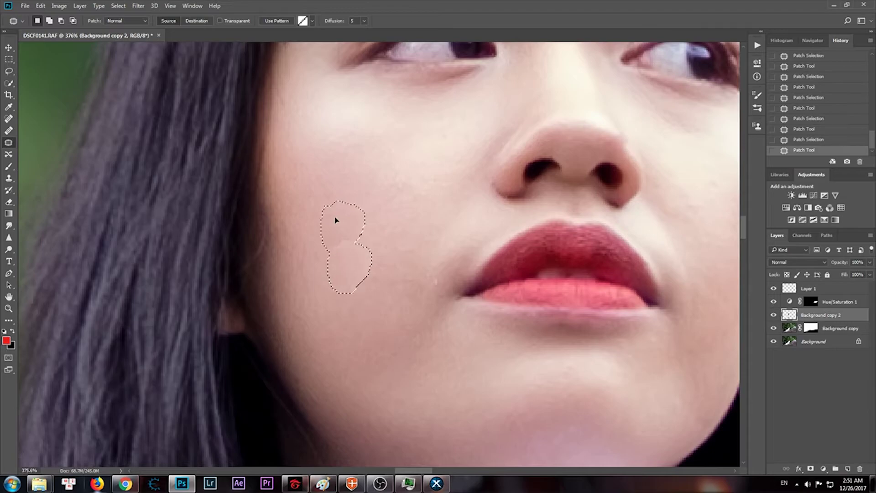
mouse_move(452, 272)
left_mouse_down()
mouse_move(414, 295)
mouse_move(371, 288)
left_mouse_up()
mouse_move(453, 172)
left_mouse_down()
mouse_move(462, 268)
mouse_move(454, 173)
left_mouse_up()
left_click_drag(439, 219, 407, 220)
Step: Patch the larger right-cheek area and the blemish beside the chin
left_click_drag(413, 471, 423, 471)
left_click_drag(426, 176, 440, 206)
mouse_move(378, 162)
left_mouse_down()
mouse_move(399, 182)
mouse_move(372, 235)
mouse_move(372, 185)
left_mouse_up()
left_click_drag(428, 210, 421, 372)
key("ctrl+d")
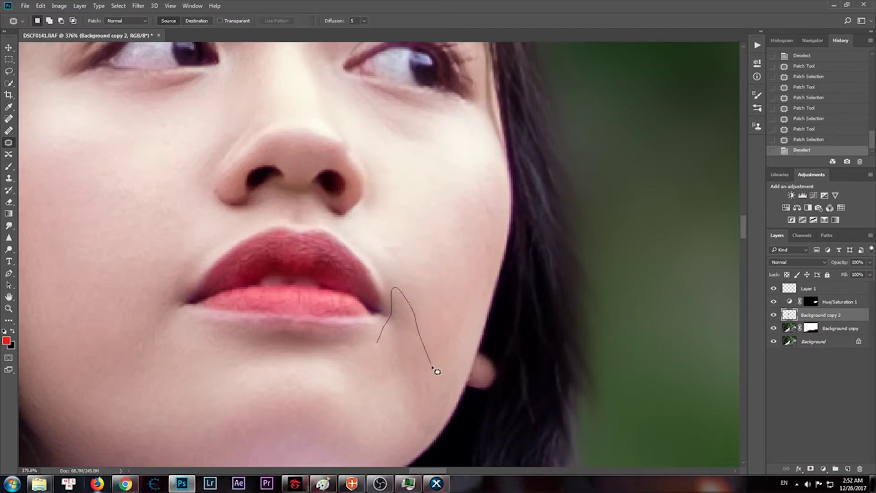
left_click_drag(395, 288, 393, 293)
left_click_drag(411, 365, 436, 346)
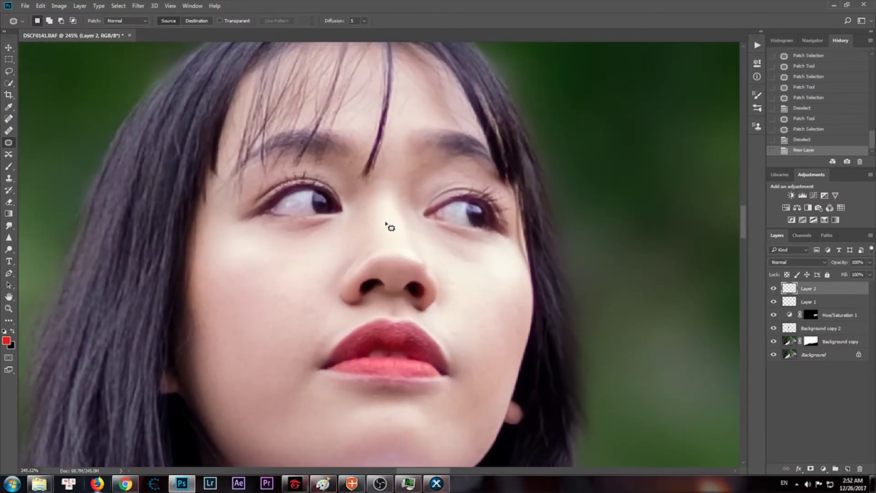
Step: Set Layer 2 to Soft Light at lowered opacity and brush-darken both lash lines
key("b")
key("x")
left_click(799, 262)
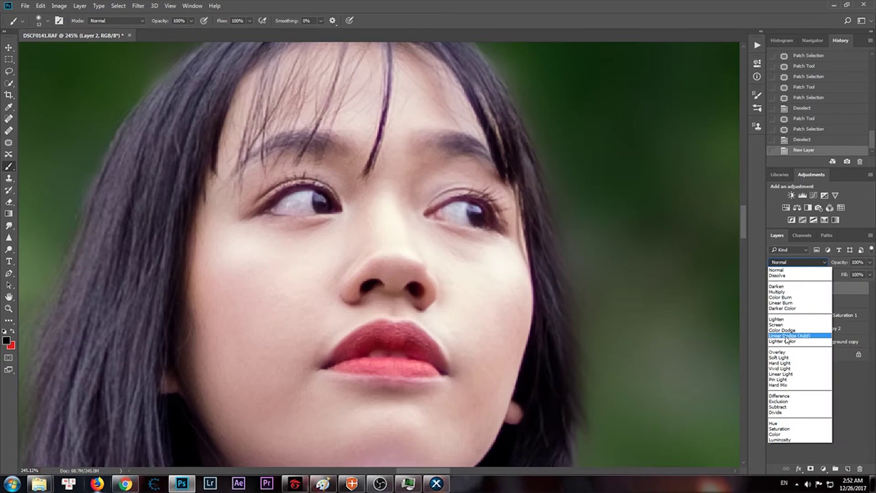
left_click(799, 360)
left_click_drag(870, 262, 845, 274)
left_click_drag(260, 212, 340, 201)
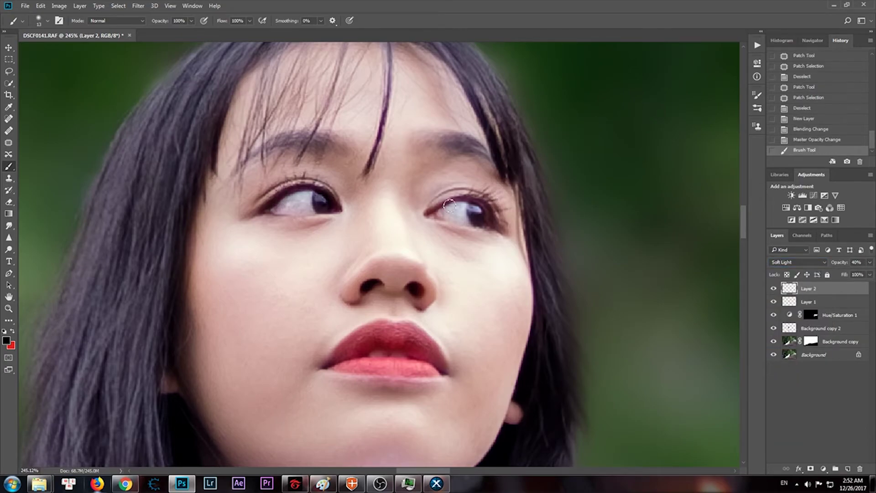
left_click_drag(427, 215, 506, 196)
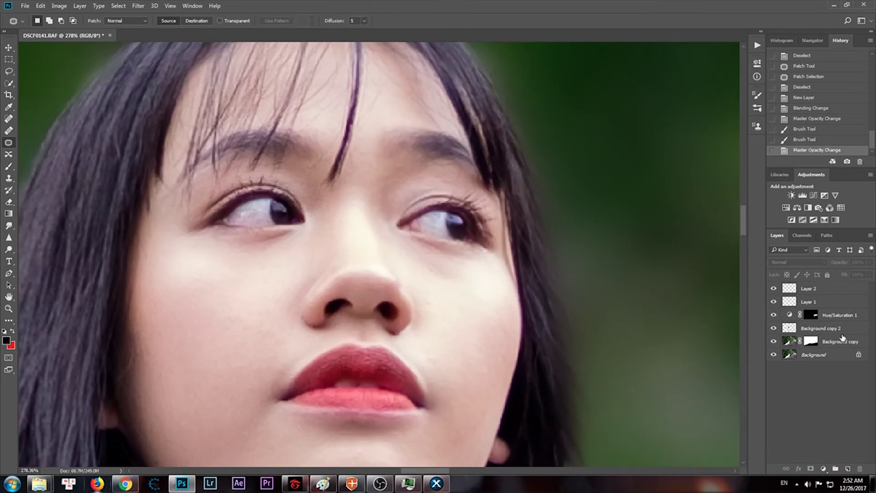
Step: Patch away the spots near the right cheek and under the left eye on Background copy 2
left_click(842, 333)
mouse_move(414, 254)
left_mouse_down()
mouse_move(479, 269)
mouse_move(452, 293)
mouse_move(455, 307)
left_mouse_up()
mouse_move(208, 242)
left_mouse_down()
mouse_move(261, 235)
mouse_move(208, 242)
mouse_move(239, 283)
left_mouse_up()
key("ctrl+d")
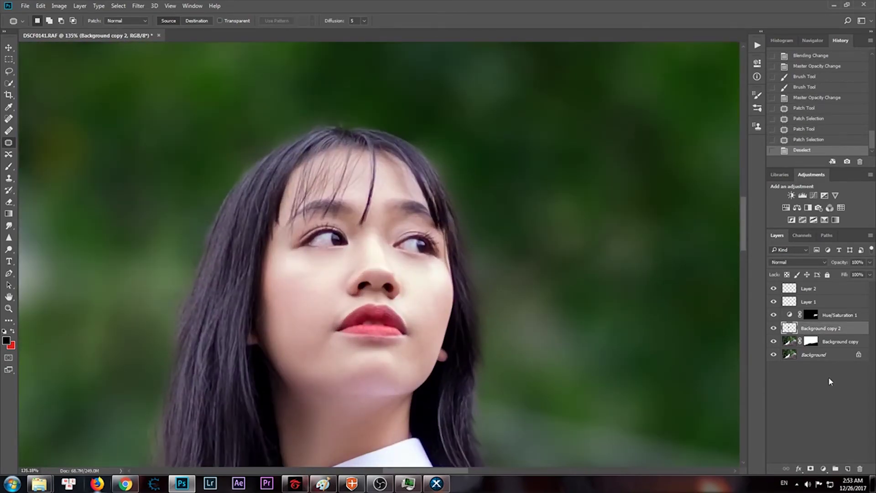
left_click(808, 289)
Step: Add a Hue/Saturation layer with Magentas Saturation -100 and Lightness +100
left_click(824, 469)
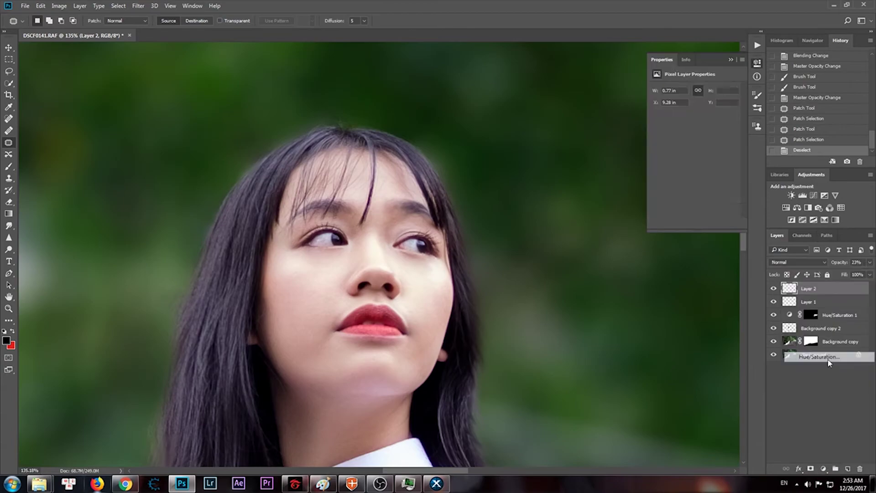
left_click(817, 365)
left_click(702, 100)
left_click(685, 142)
left_click_drag(694, 139, 620, 144)
left_click_drag(694, 157, 754, 156)
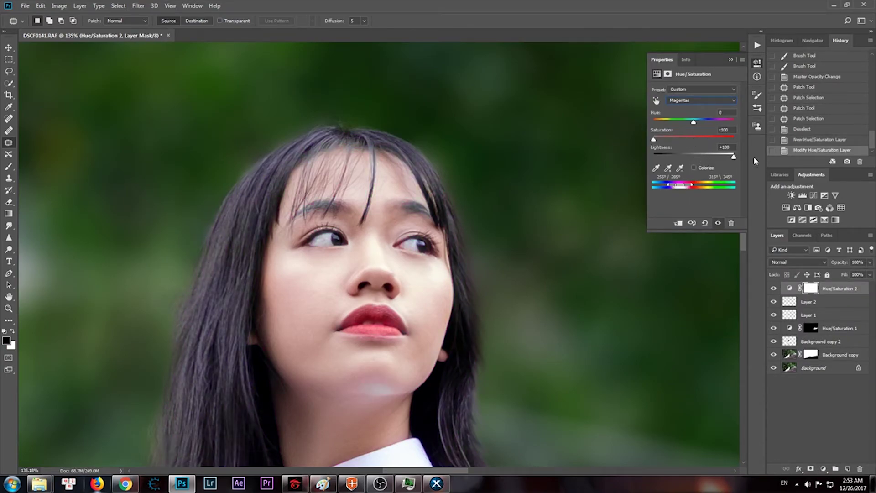
left_click(708, 101)
Step: Fill its mask black and paint white over both eye whites
left_click(810, 288)
key("alt+BackSpace")
key("x")
key("b")
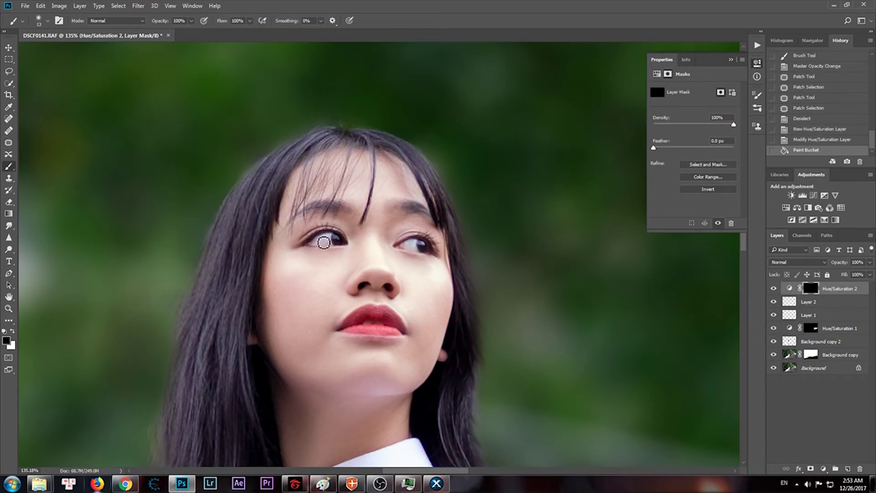
scroll(351, 248, "up", 3)
mouse_move(319, 240)
left_mouse_down()
mouse_move(356, 235)
mouse_move(378, 244)
left_mouse_up()
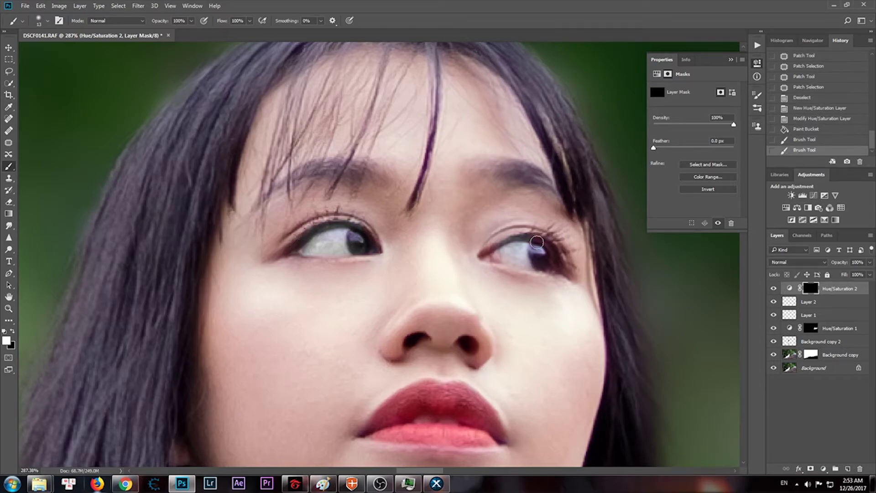
mouse_move(497, 249)
left_mouse_down()
mouse_move(529, 254)
mouse_move(484, 253)
left_mouse_up()
Step: Merge all visible layers into a new layer and open Liquify on it
key("ctrl+0")
key("ctrl+minus")
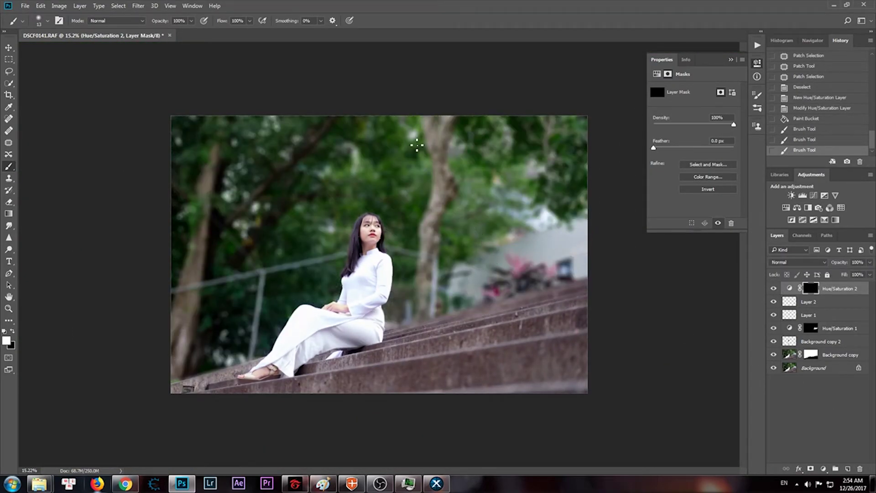
scroll(417, 145, "up", 5)
scroll(420, 283, "up", 3)
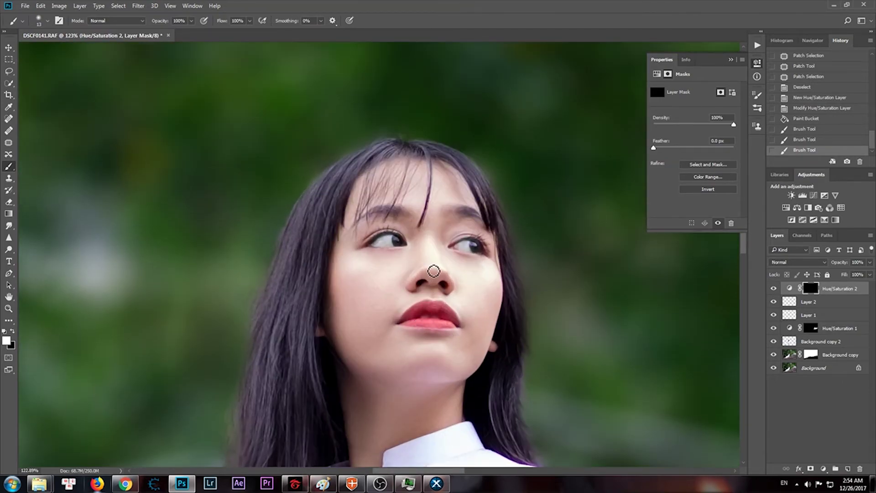
key("ctrl+shift+alt+e")
key("ctrl+shift+x")
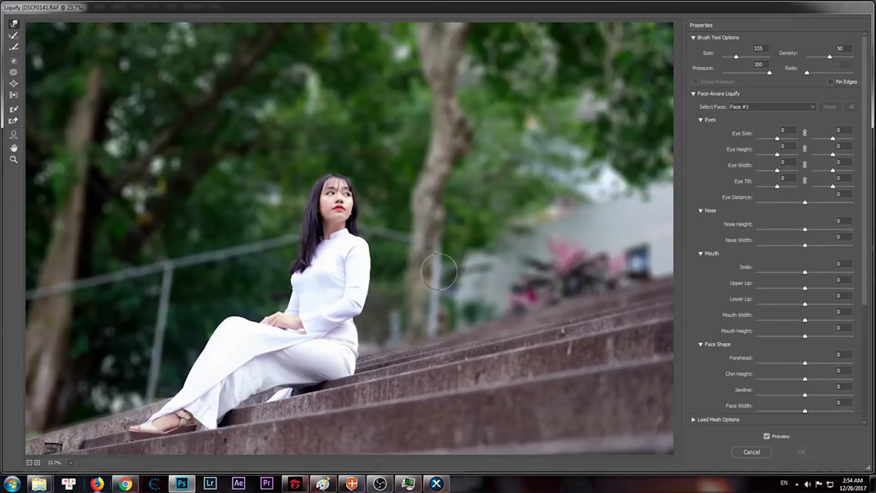
Step: Use Face-Aware Liquify to enlarge the eyes, narrow the nose and face, shrink the forehead, and raise the chin
left_click(13, 135)
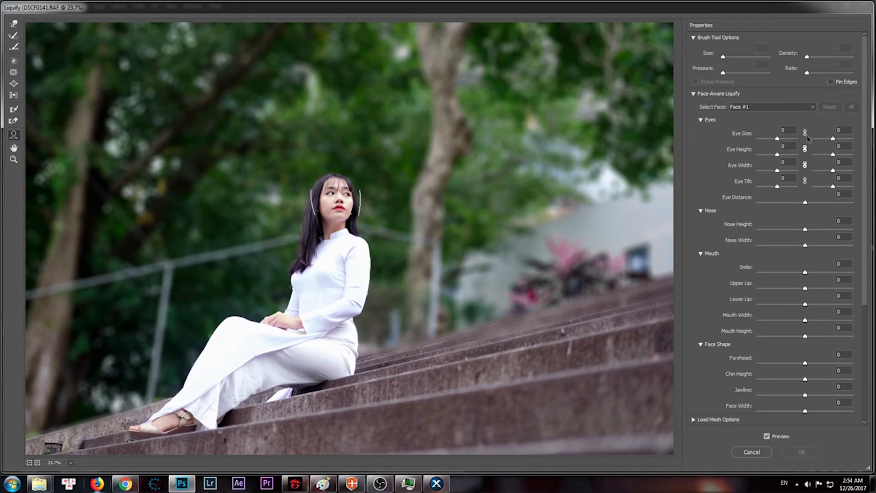
mouse_move(777, 138)
left_mouse_down()
mouse_move(793, 171)
mouse_move(780, 171)
left_mouse_up()
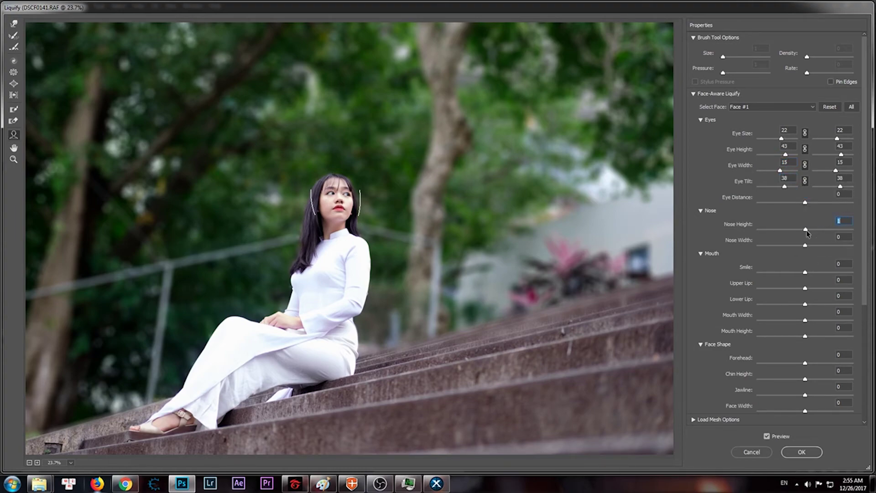
left_click_drag(851, 247, 770, 247)
left_click_drag(780, 170, 731, 181)
left_click_drag(805, 363, 745, 368)
left_click_drag(805, 378, 819, 379)
scroll(813, 347, "down", 2)
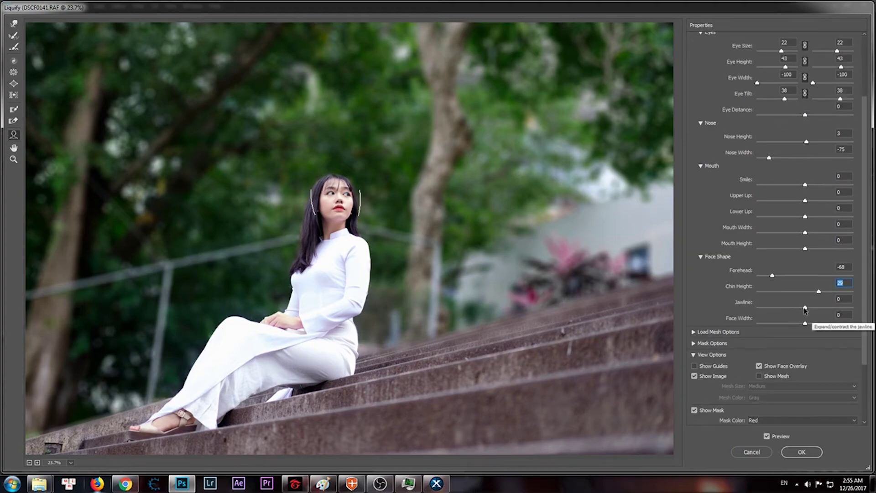
mouse_move(805, 307)
left_mouse_down()
mouse_move(790, 307)
mouse_move(785, 323)
left_mouse_up()
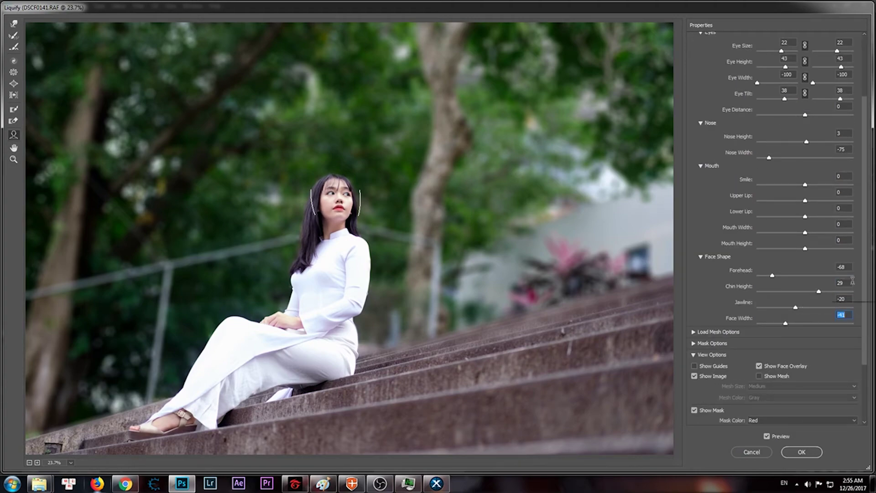
left_click_drag(866, 123, 866, 67)
Step: Forward-warp the dress edge at the hip and apply the Liquify changes
left_click(14, 24)
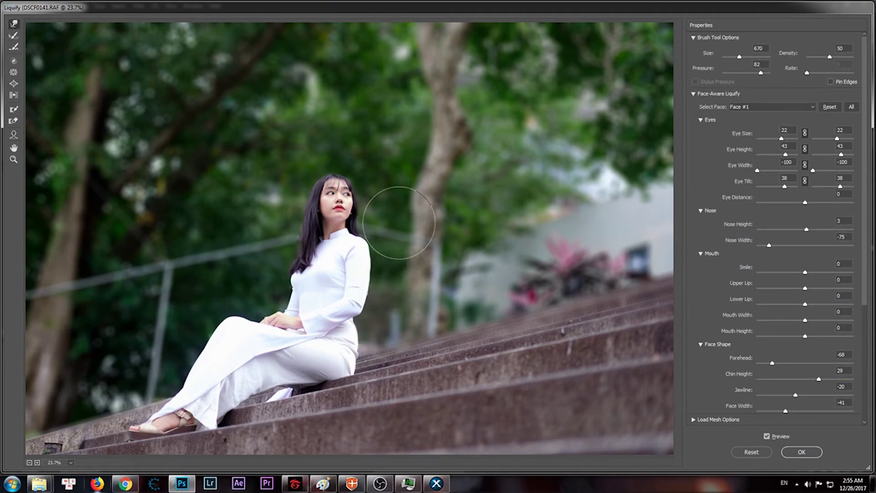
left_click_drag(338, 347, 349, 347)
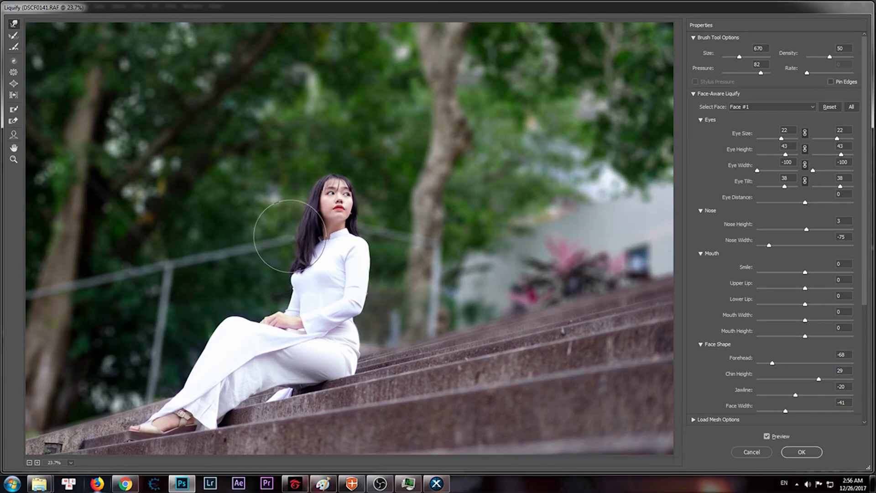
left_click(802, 452)
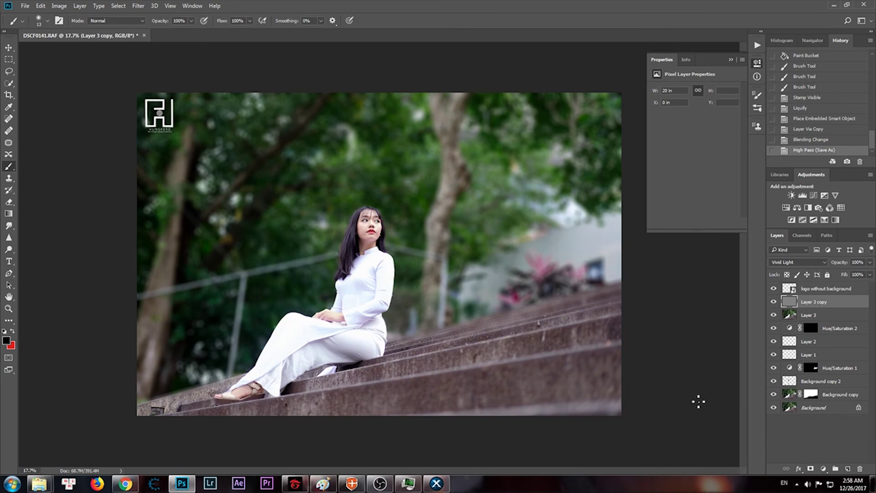
left_click(773, 408, "alt")
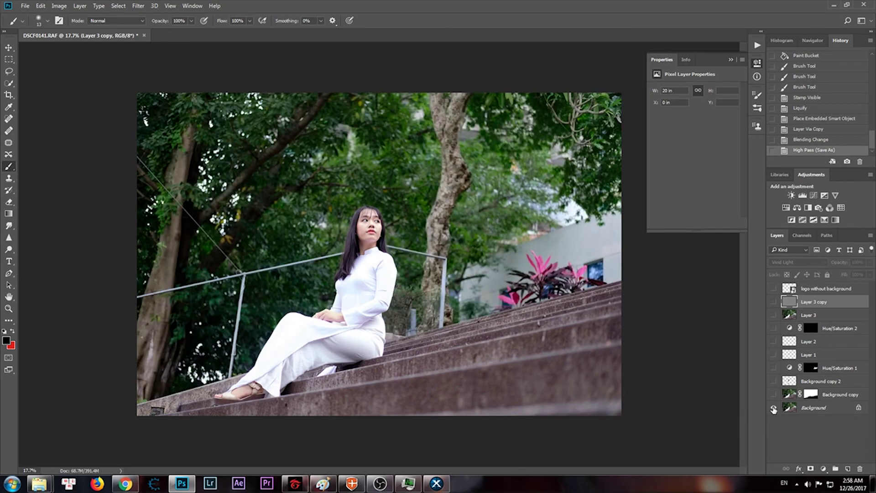
left_click(774, 409, "alt")
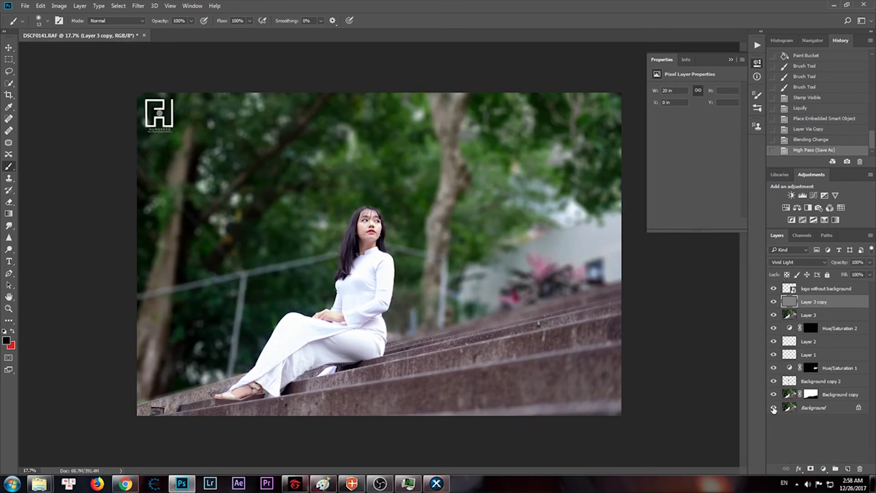